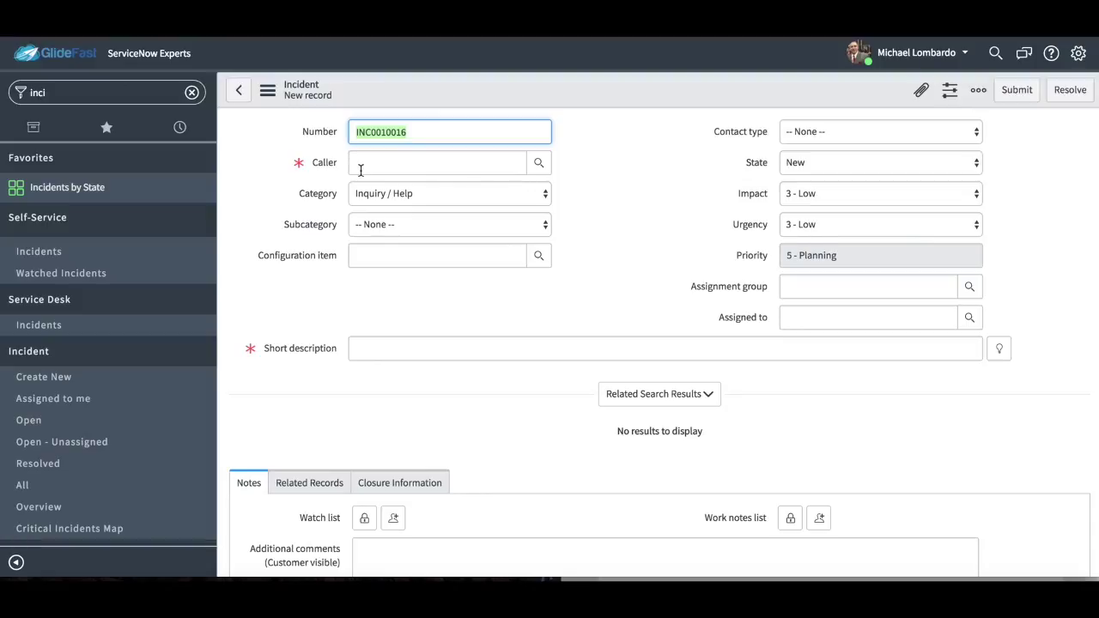
Keep Category at Inquiry / Help and Subcategory at None, then show the Contact type choices.
{"action": "left_click", "coordinate": [417, 193]}
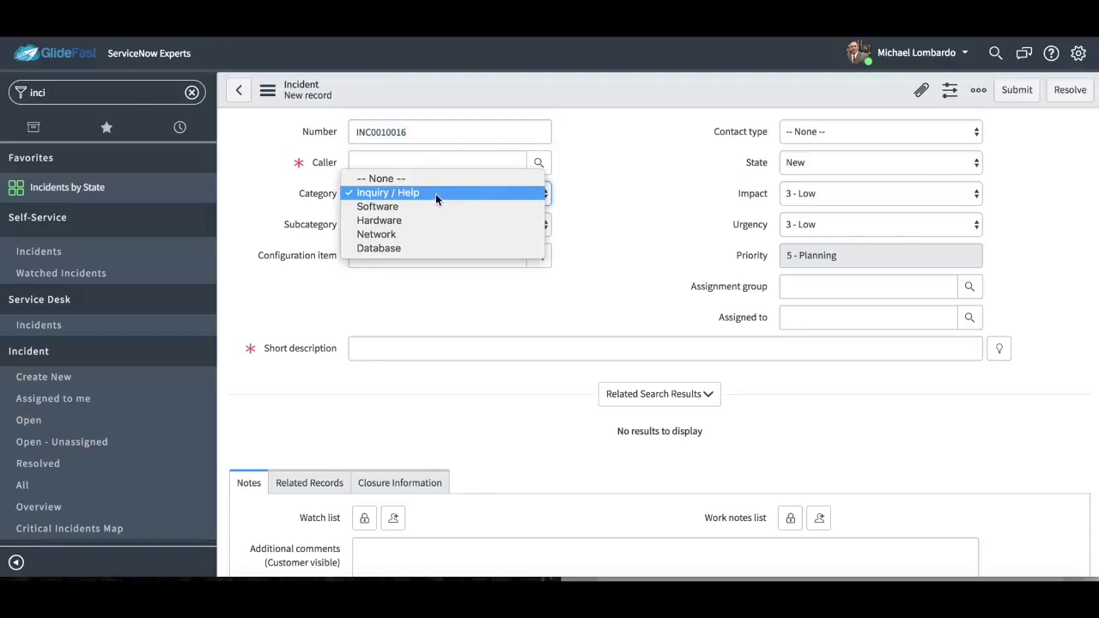
{"action": "left_click", "coordinate": [694, 201]}
{"action": "left_click", "coordinate": [457, 224]}
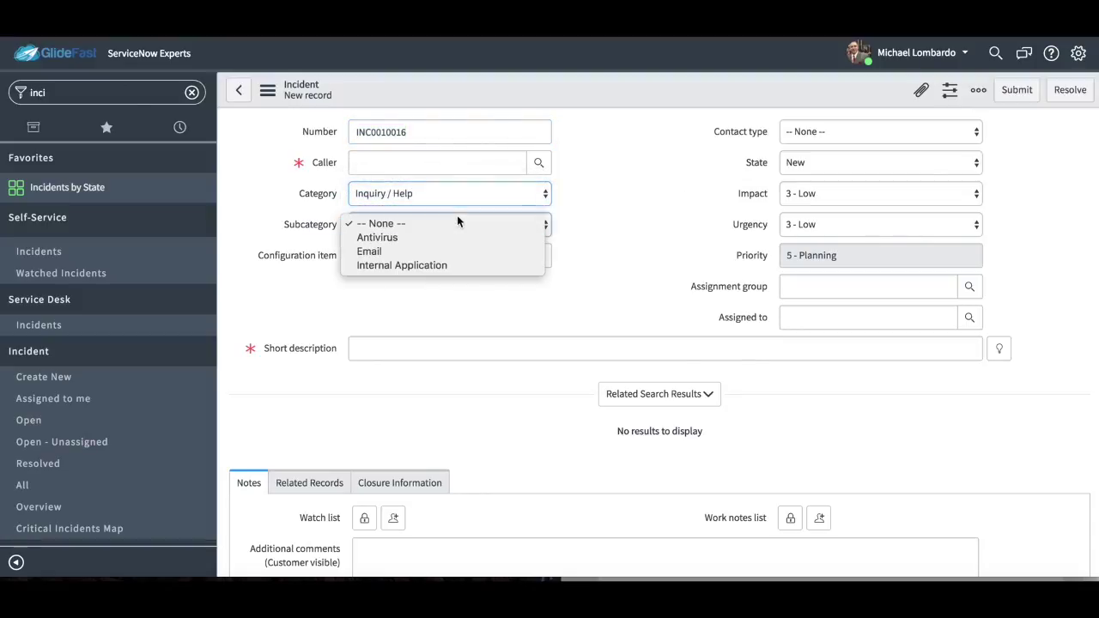
{"action": "left_click", "coordinate": [554, 225]}
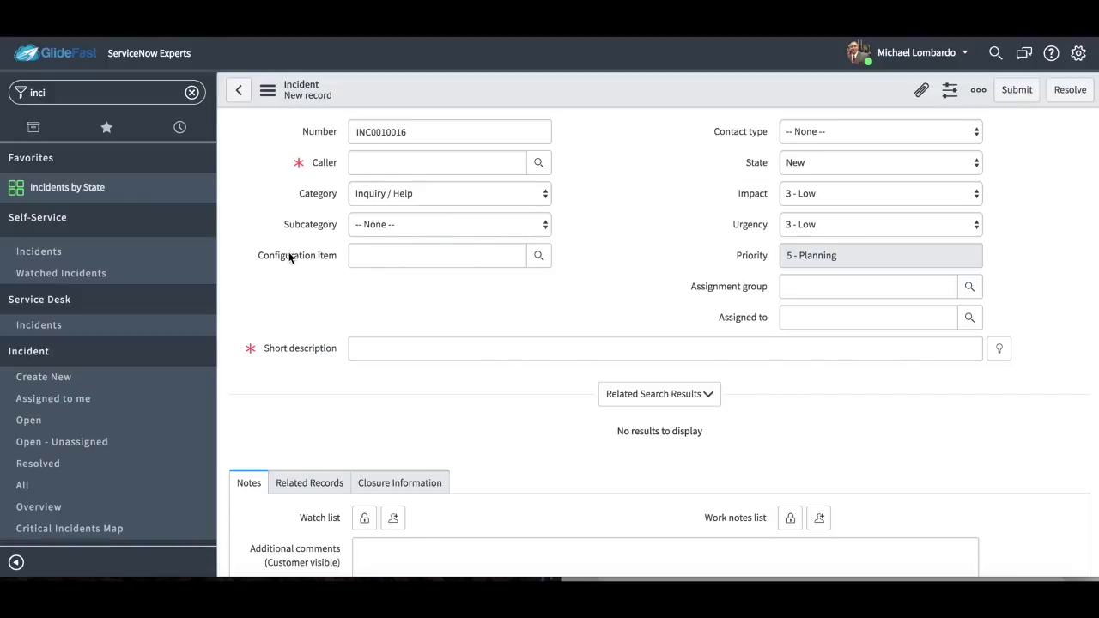
{"action": "mouse_move", "coordinate": [290, 257]}
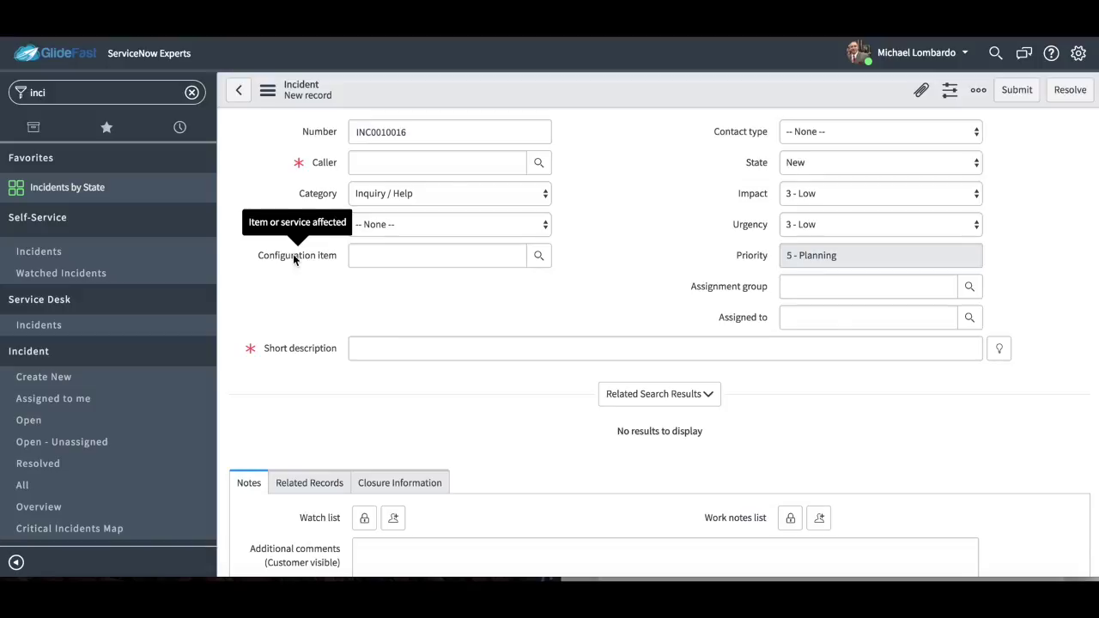
{"action": "left_click", "coordinate": [395, 354]}
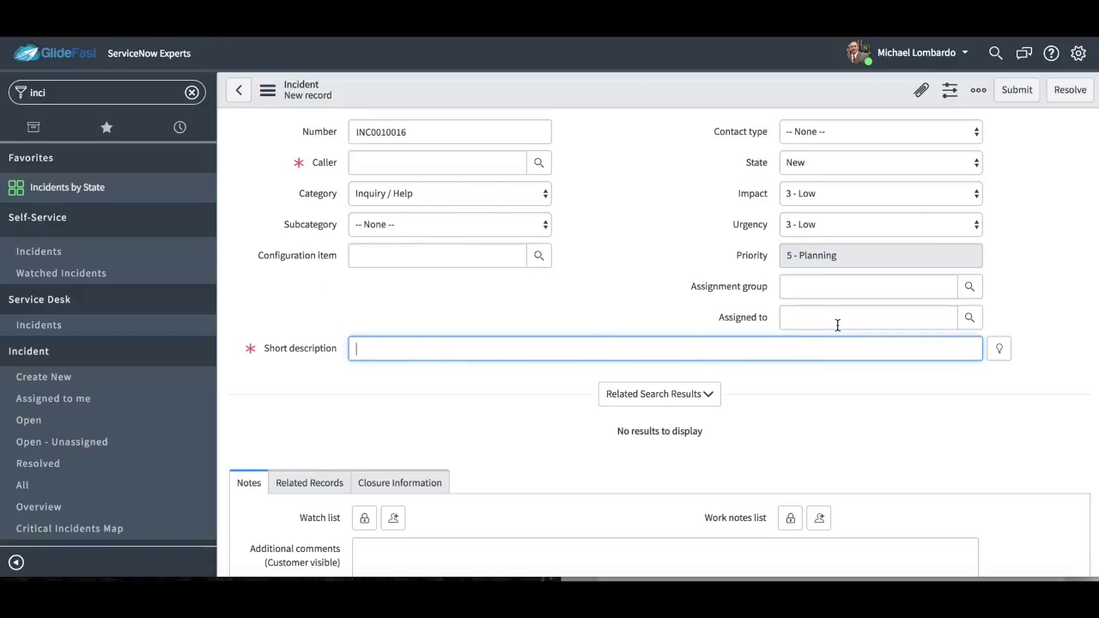
{"action": "left_click", "coordinate": [880, 134]}
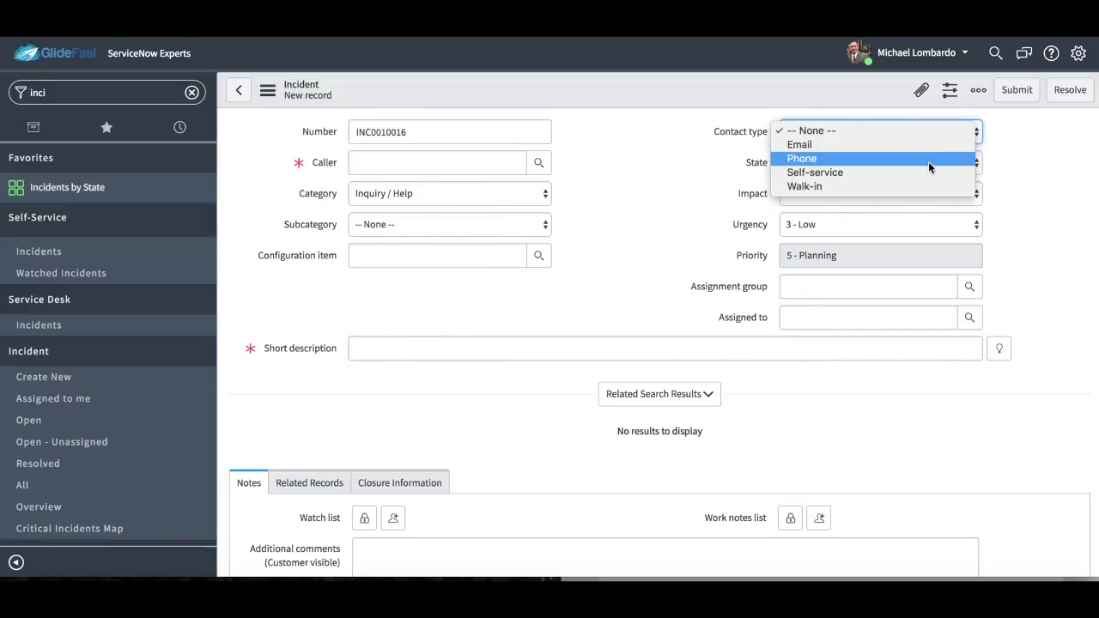
{"action": "left_click", "coordinate": [1018, 175]}
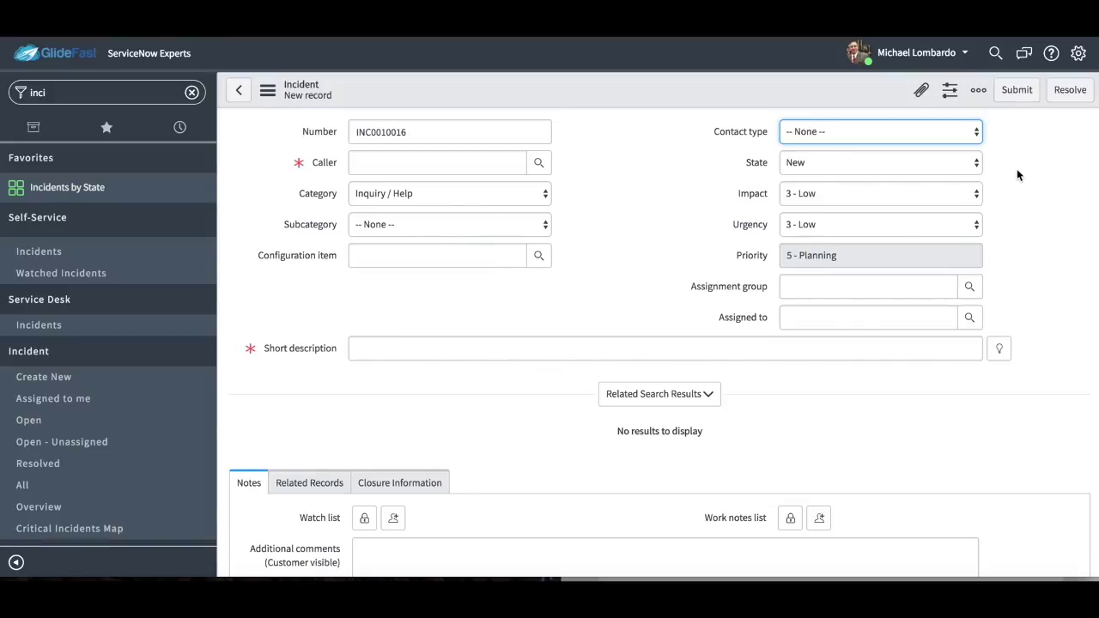
{"action": "key", "text": "Tab"}
{"action": "left_click", "coordinate": [950, 173]}
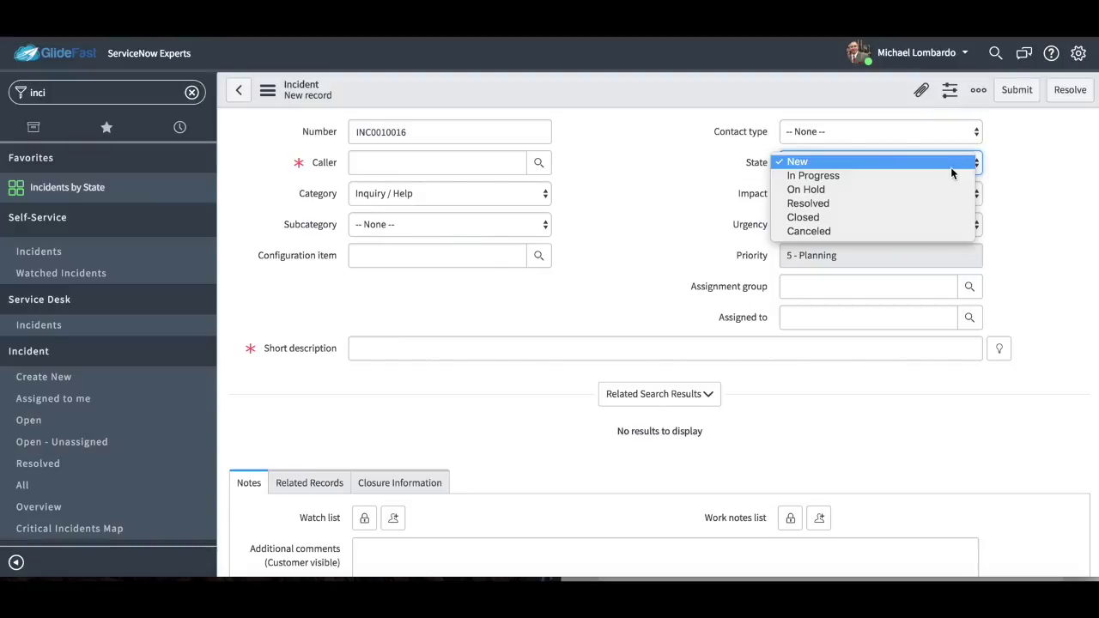
{"action": "left_click", "coordinate": [1020, 217]}
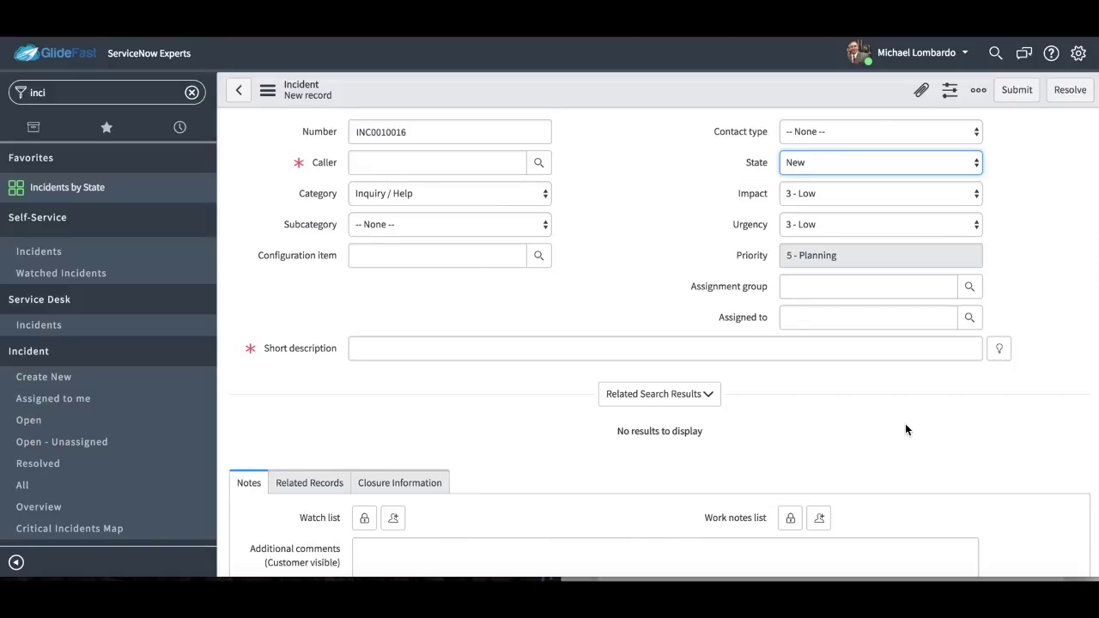
Set Impact to 2 - Medium, making Priority 4 - Low, and bring up the priority matrix image.
{"action": "left_click", "coordinate": [939, 199]}
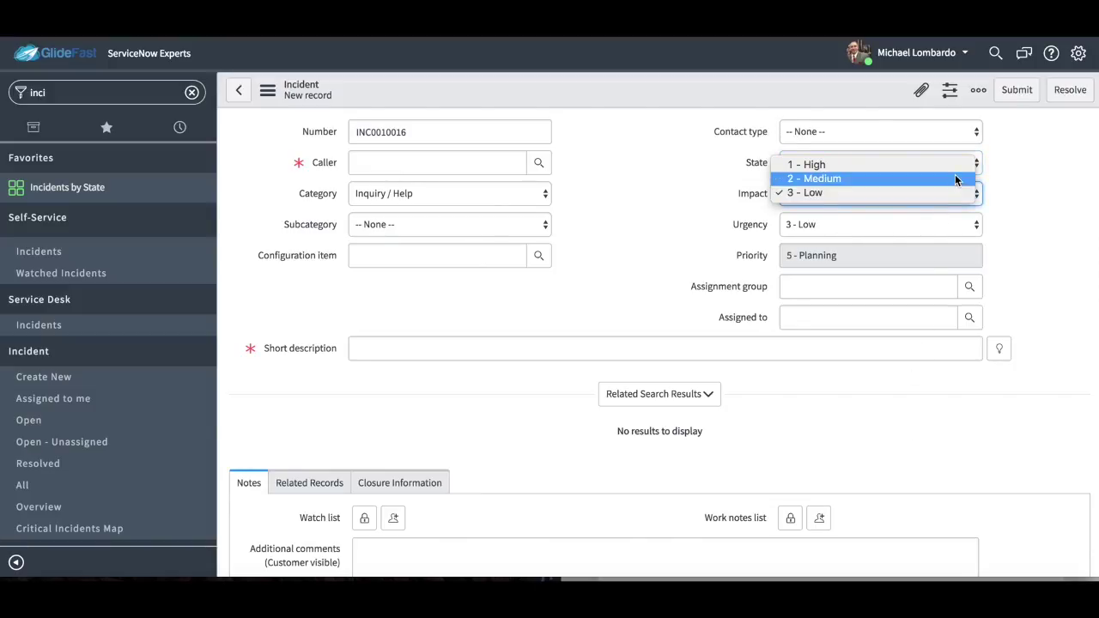
{"action": "left_click", "coordinate": [954, 178]}
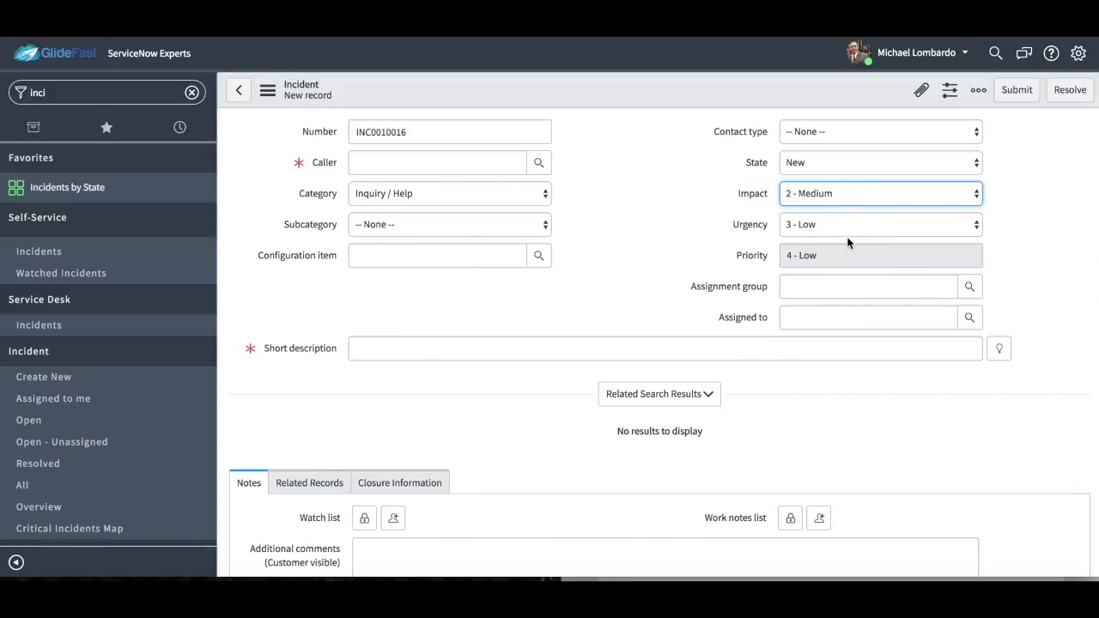
{"action": "key", "text": "super+Tab"}
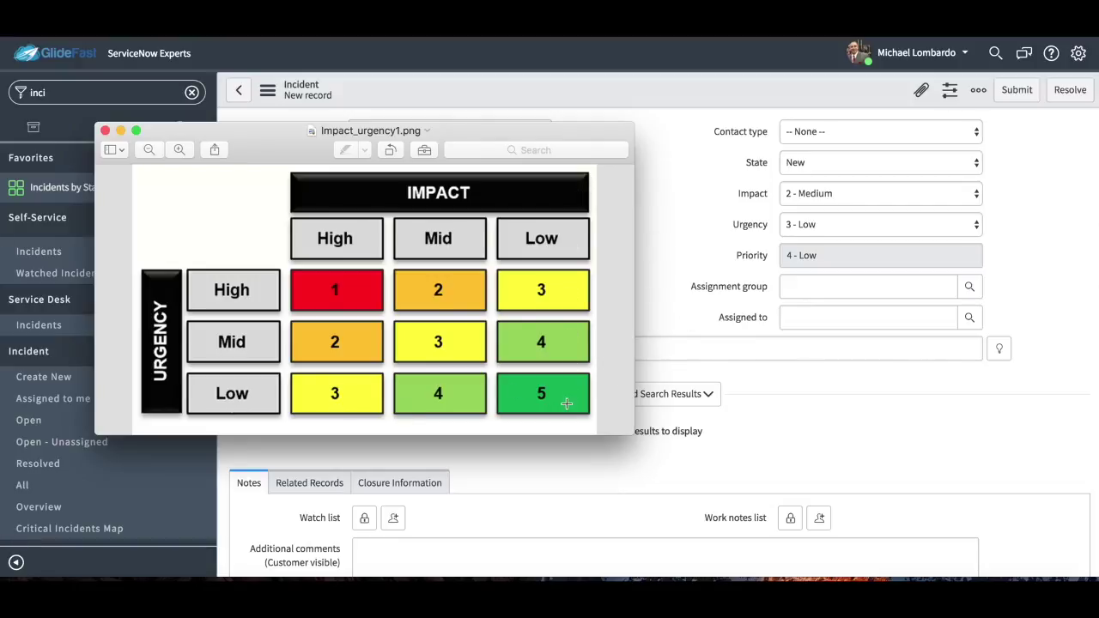
Select the green 5 low-impact/low-urgency cell in Preview, then return to the incident form.
{"action": "left_click_drag", "start_coordinate": [589, 405], "coordinate": [501, 382]}
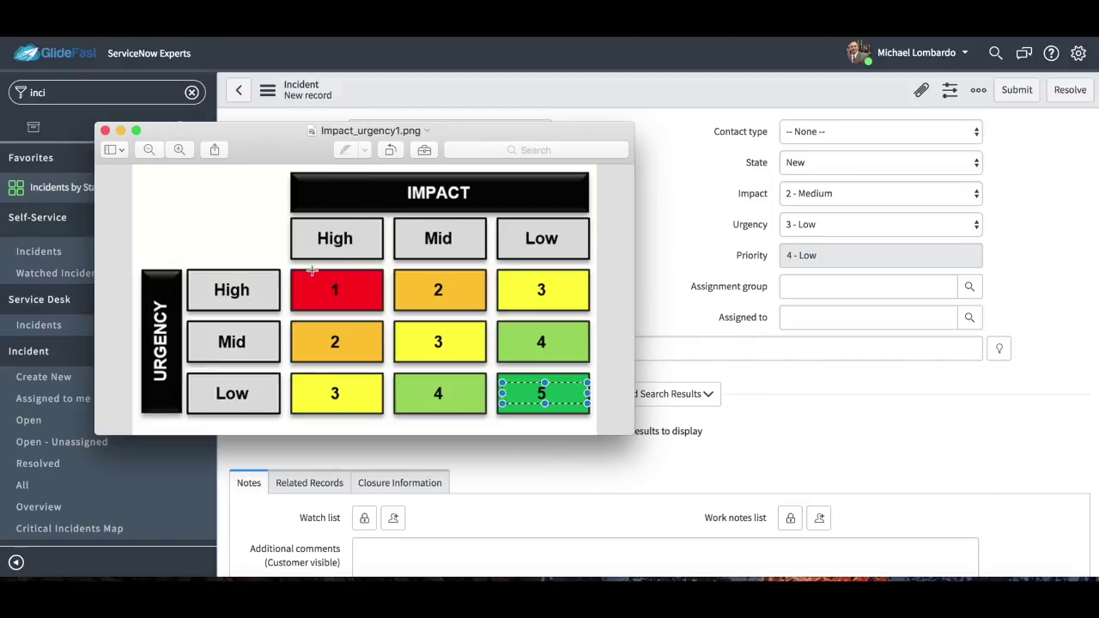
{"action": "left_click", "coordinate": [875, 188]}
Set Impact and Urgency both to 1 - High, making Priority 1 - Critical.
{"action": "left_click", "coordinate": [874, 189]}
{"action": "left_click", "coordinate": [875, 177]}
{"action": "left_click", "coordinate": [874, 222]}
{"action": "left_click", "coordinate": [867, 195]}
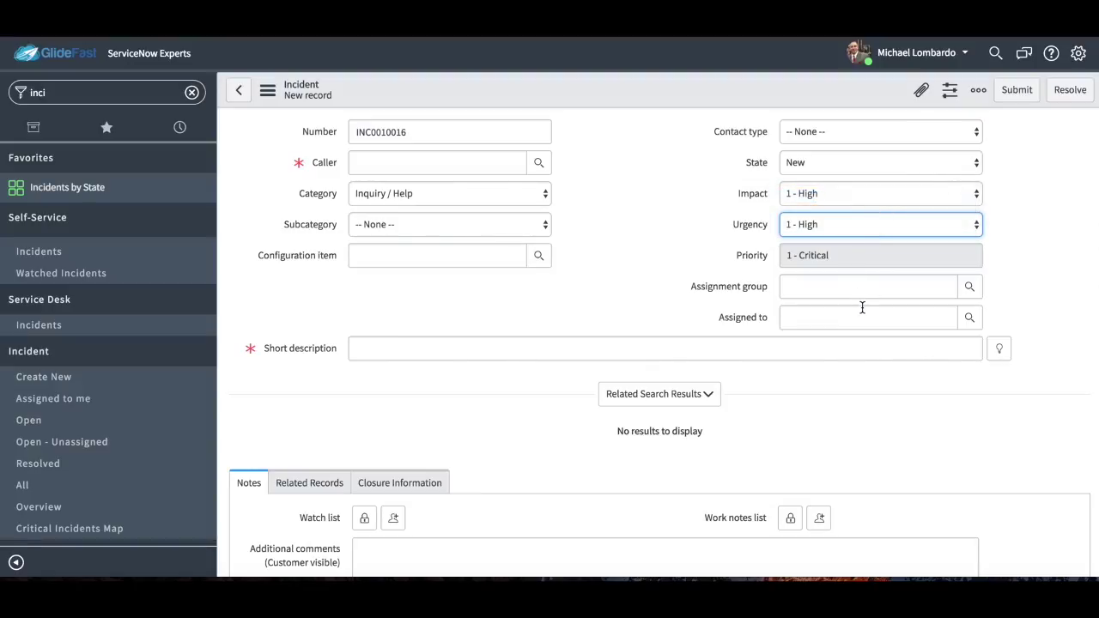
Try the Assignment group and Assigned to lookups, dismissing both without choosing anyone.
{"action": "left_click", "coordinate": [808, 291]}
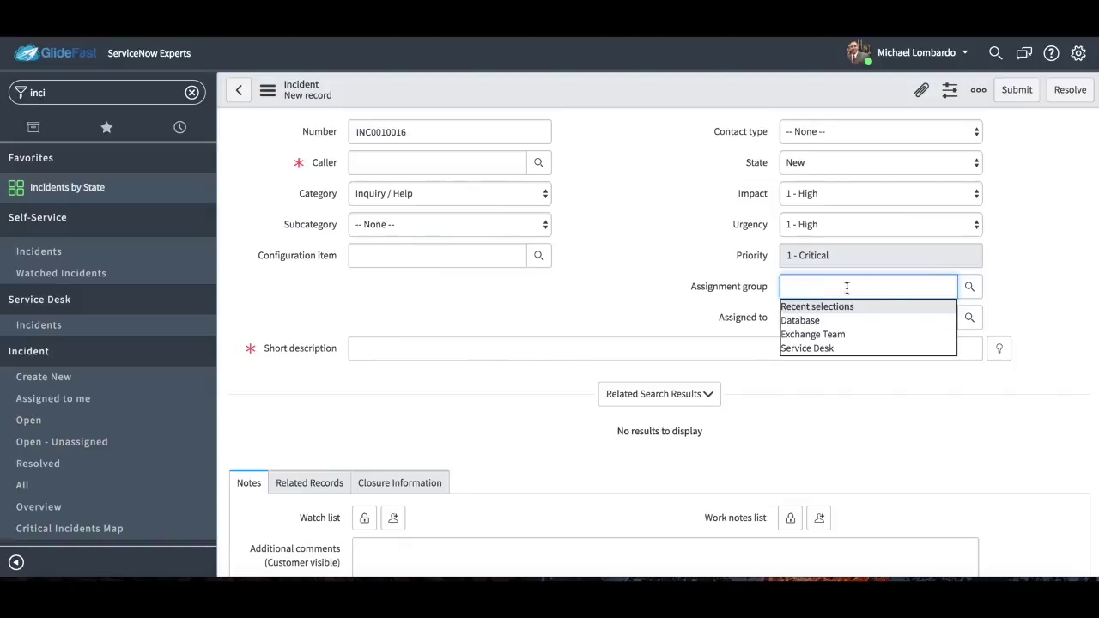
{"action": "left_click", "coordinate": [1076, 297]}
{"action": "left_click", "coordinate": [968, 318]}
{"action": "left_click", "coordinate": [1014, 258]}
{"action": "scroll", "coordinate": [834, 434], "scroll_direction": "down", "scroll_amount": 2}
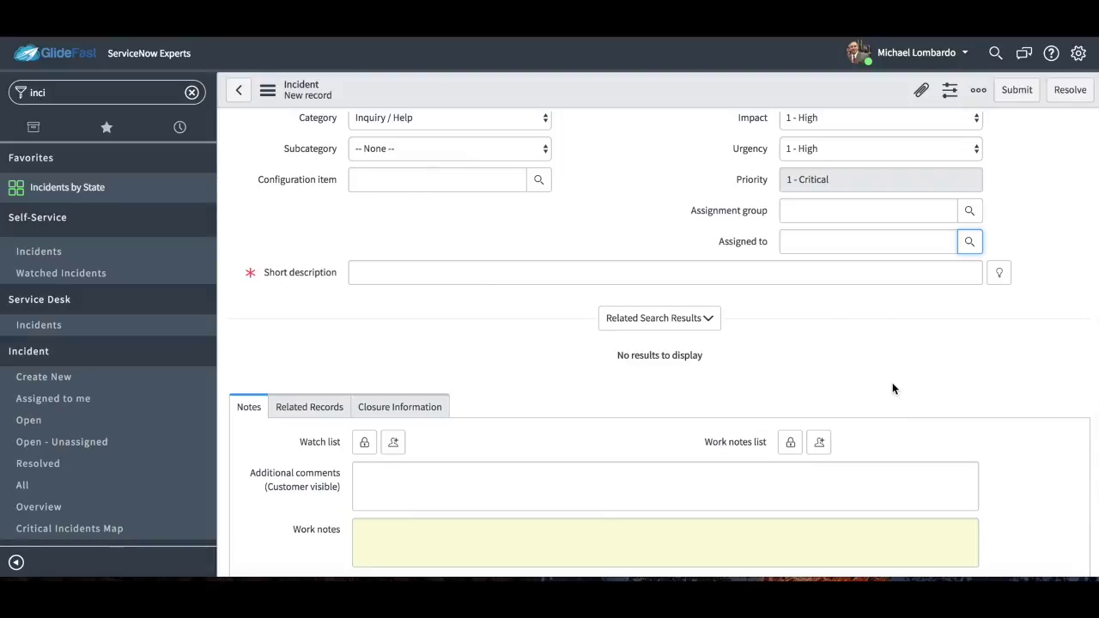
{"action": "scroll", "coordinate": [892, 385], "scroll_direction": "down", "scroll_amount": 3}
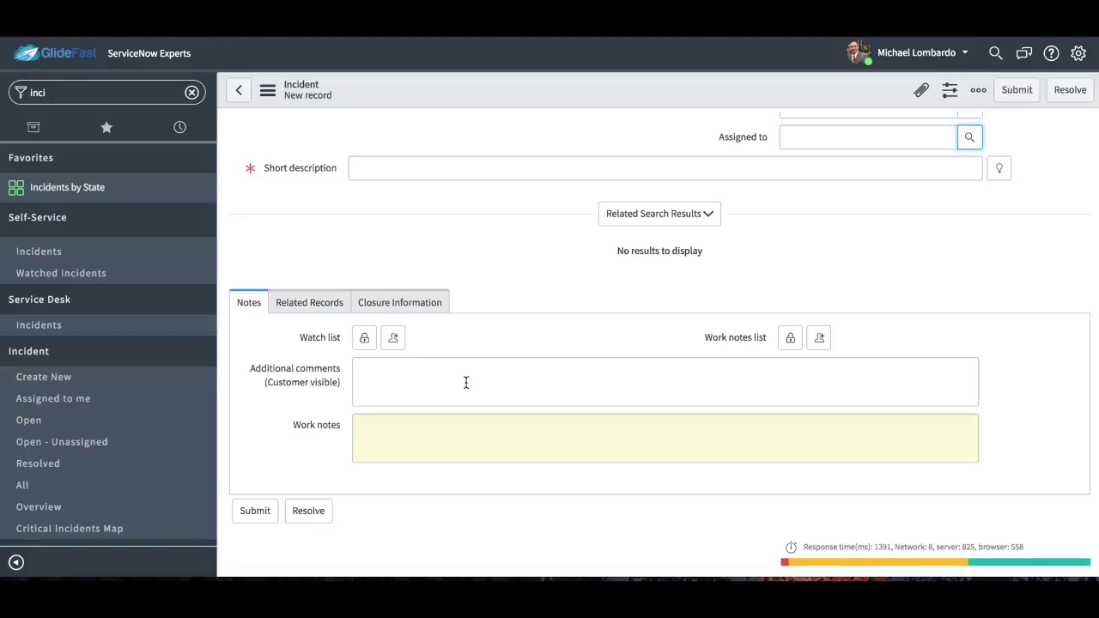
{"action": "mouse_move", "coordinate": [293, 381]}
{"action": "left_click", "coordinate": [425, 426]}
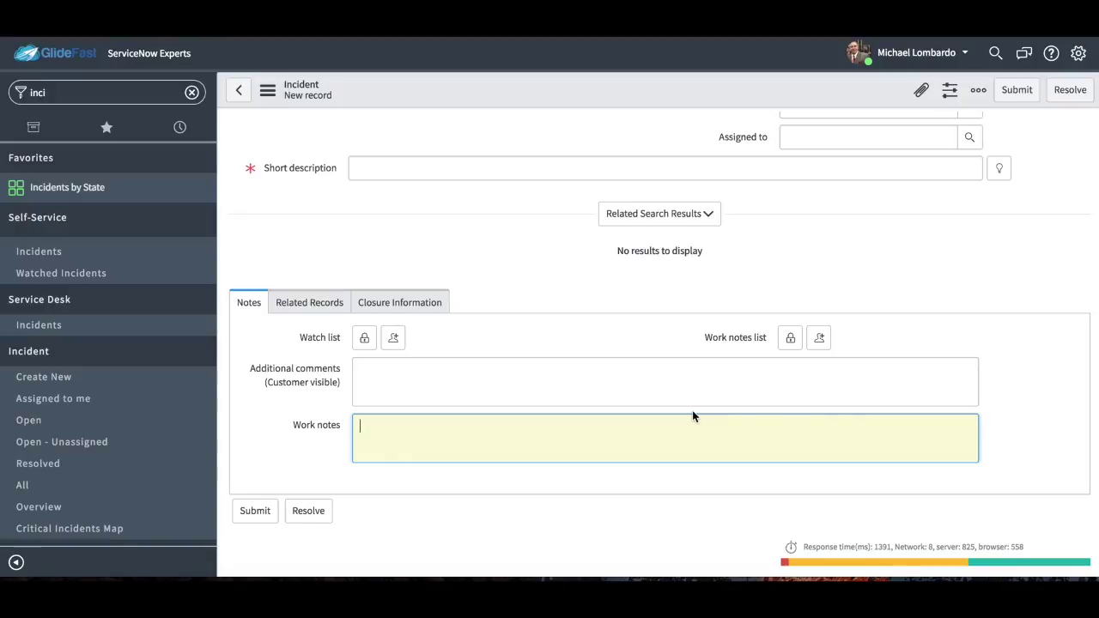
{"action": "scroll", "coordinate": [818, 400], "scroll_direction": "up", "scroll_amount": 1}
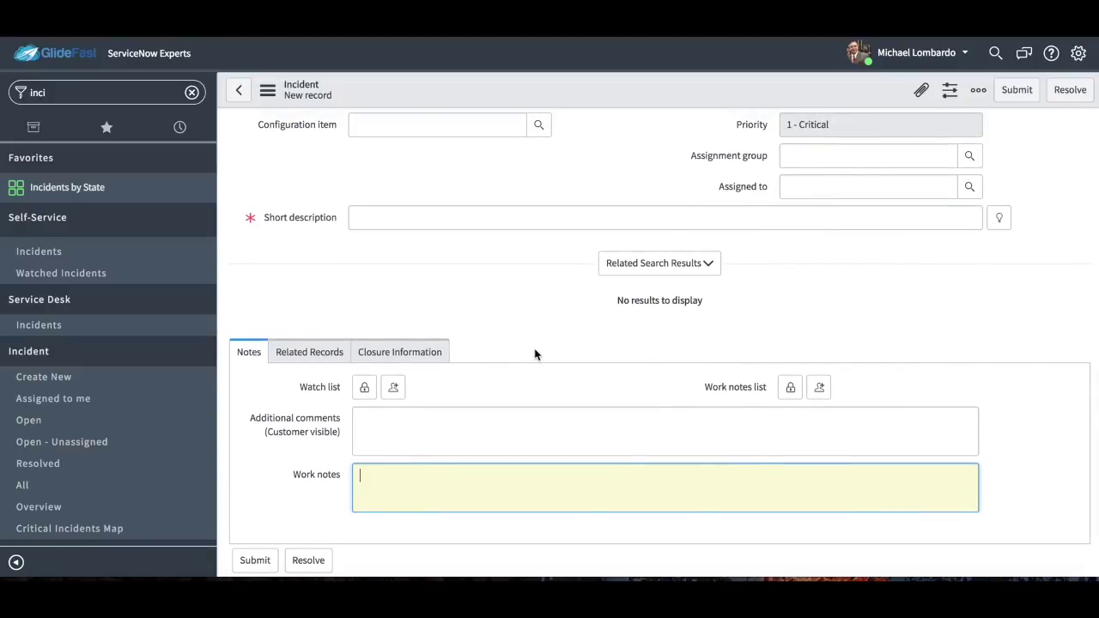
Link problem PRB0000008 under Related Records, then click into Change Request and Caused by Change.
{"action": "left_click", "coordinate": [306, 352]}
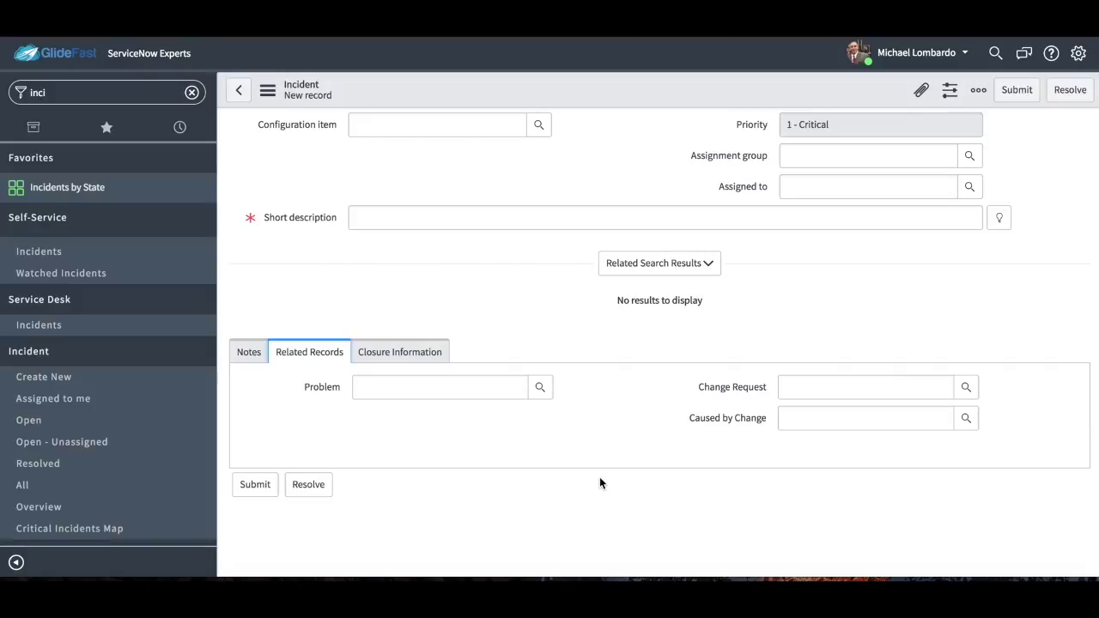
{"action": "left_click", "coordinate": [540, 386]}
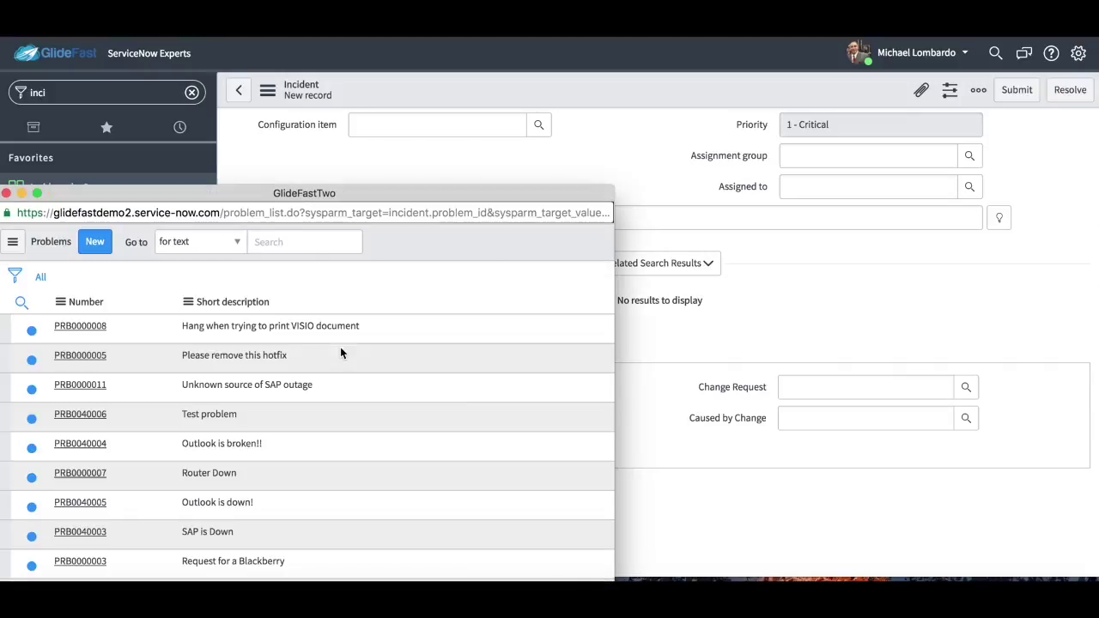
{"action": "left_click", "coordinate": [96, 324]}
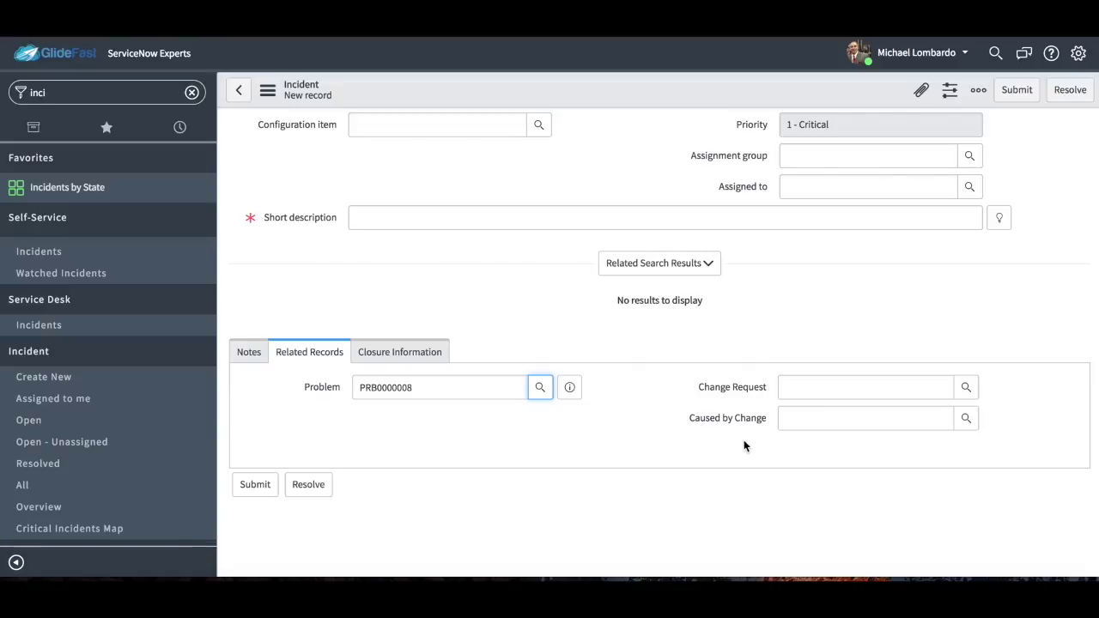
{"action": "left_click", "coordinate": [809, 394]}
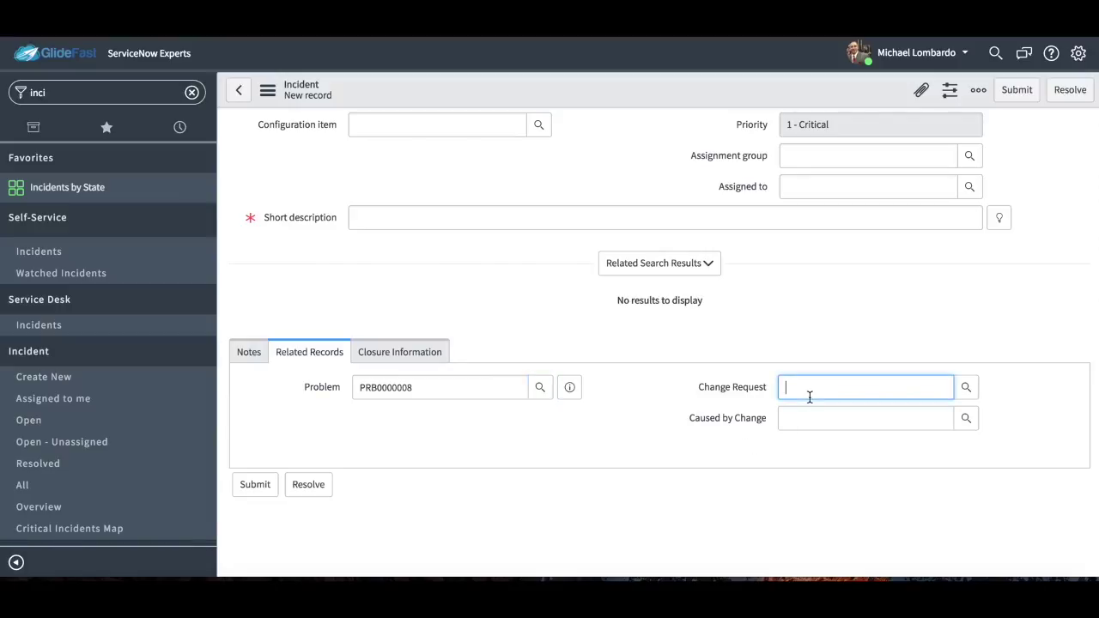
{"action": "left_click", "coordinate": [815, 418]}
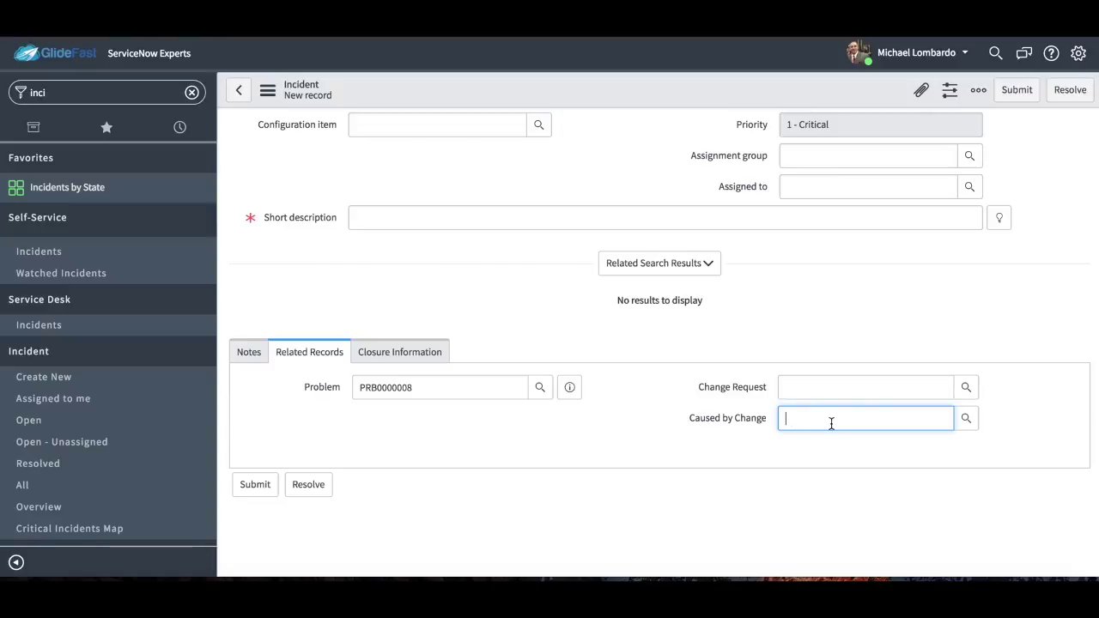
Change the incident's Category to Software.
{"action": "left_click", "coordinate": [246, 356]}
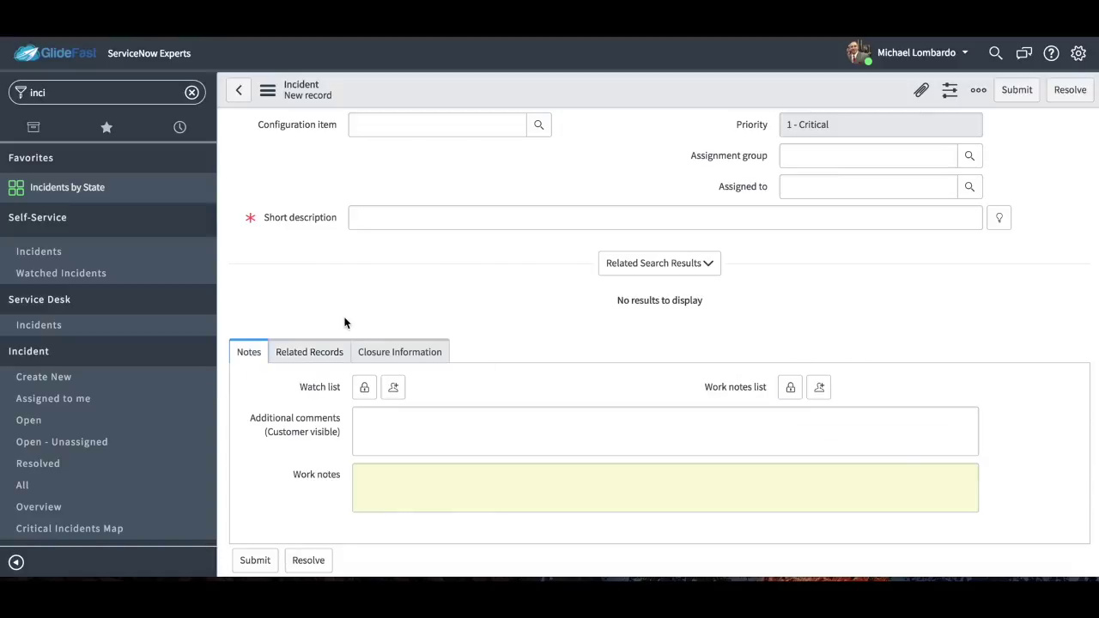
{"action": "scroll", "coordinate": [344, 320], "scroll_direction": "up", "scroll_amount": 3}
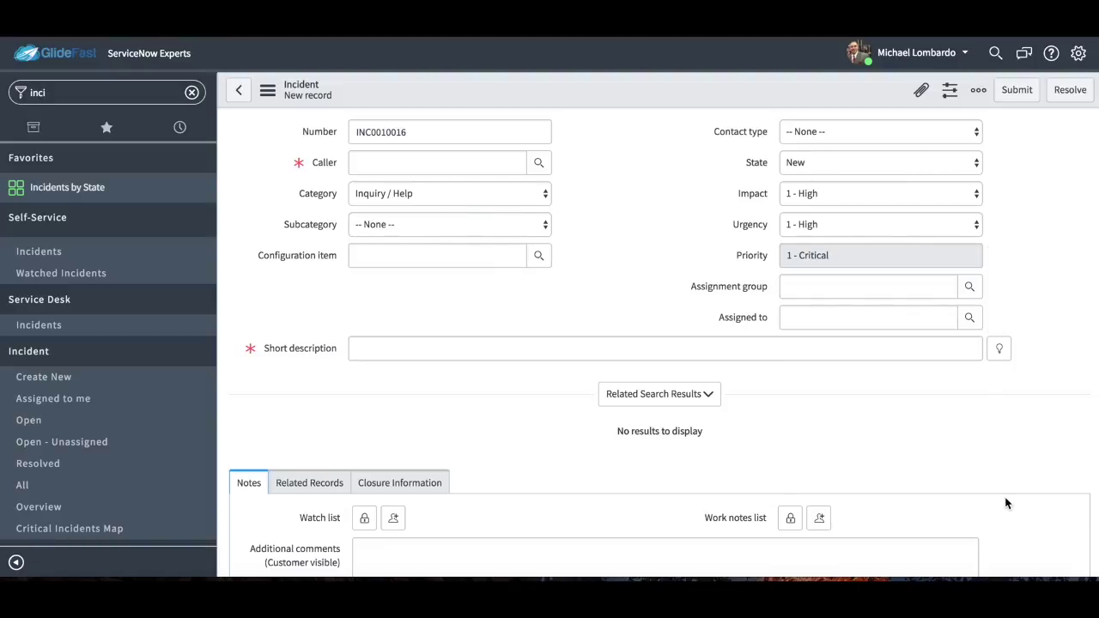
{"action": "left_click", "coordinate": [545, 190]}
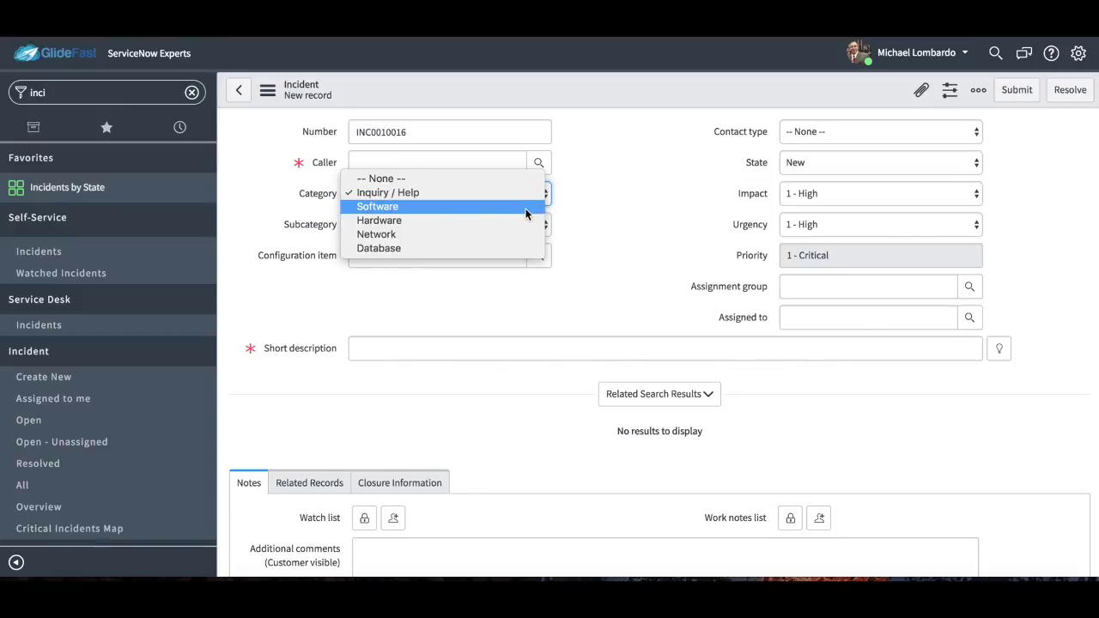
{"action": "left_click", "coordinate": [525, 207]}
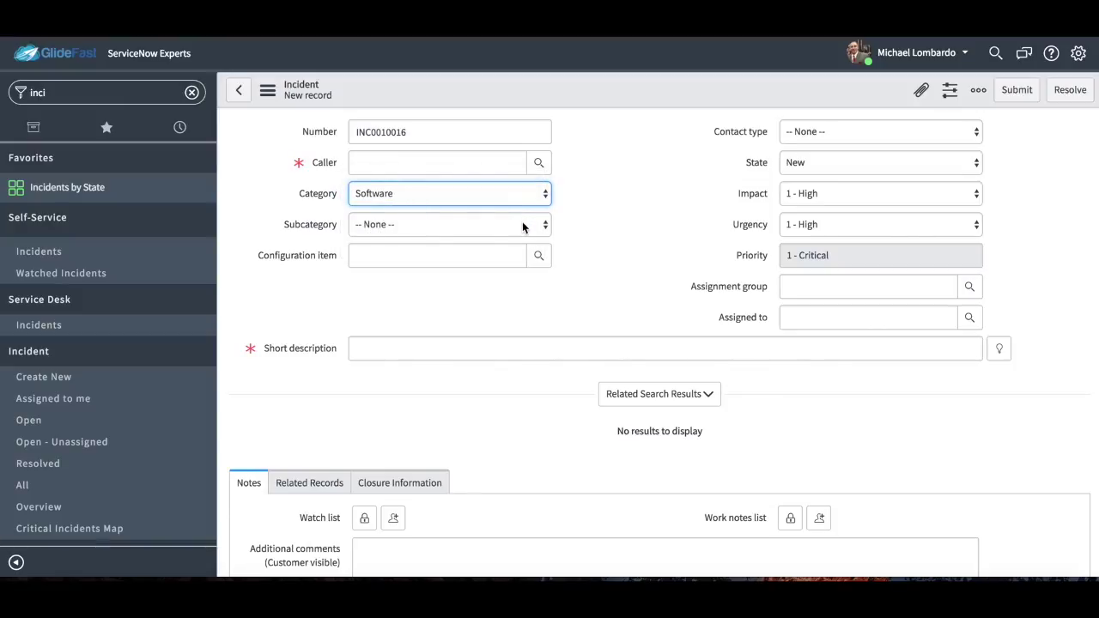
Set State to On Hold, leaving the On hold reason at None.
{"action": "left_click", "coordinate": [834, 165]}
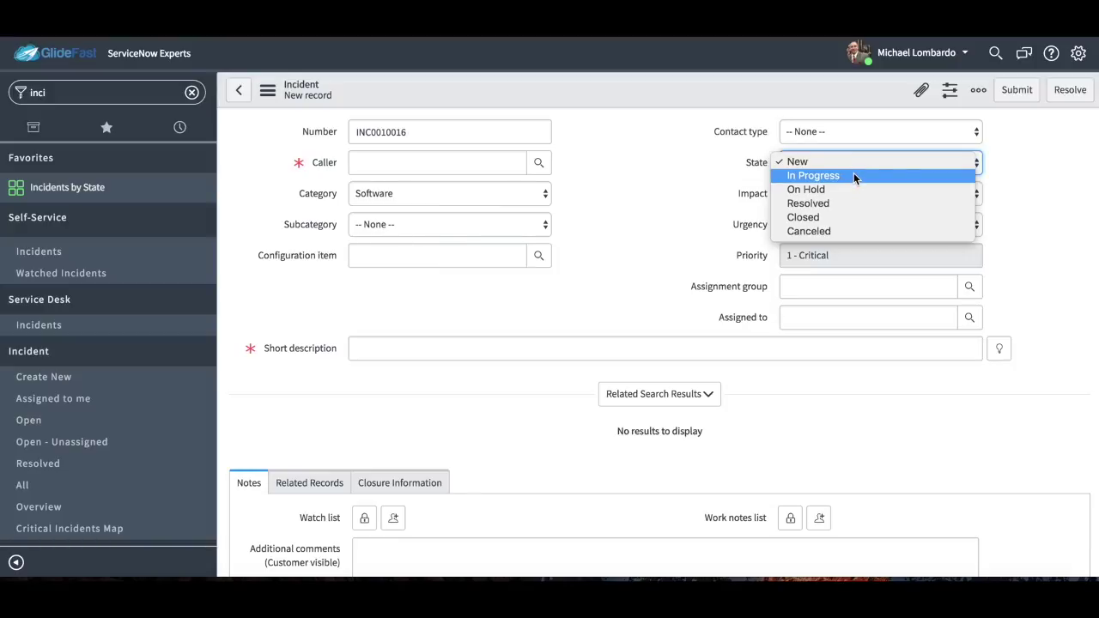
{"action": "left_click", "coordinate": [1022, 178]}
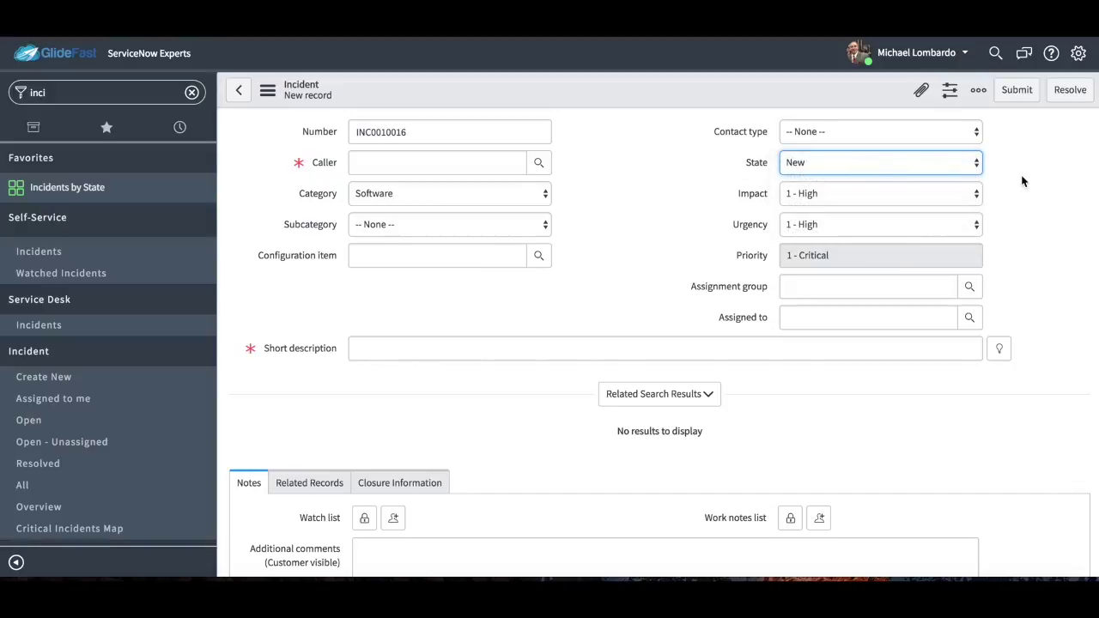
{"action": "left_click", "coordinate": [951, 160]}
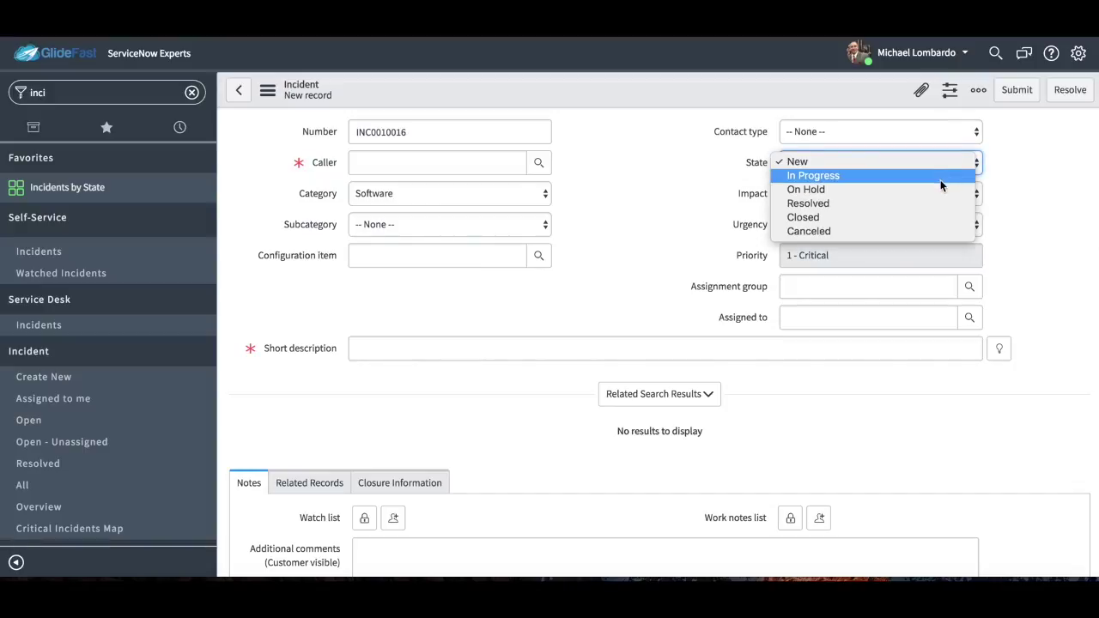
{"action": "left_click", "coordinate": [938, 189]}
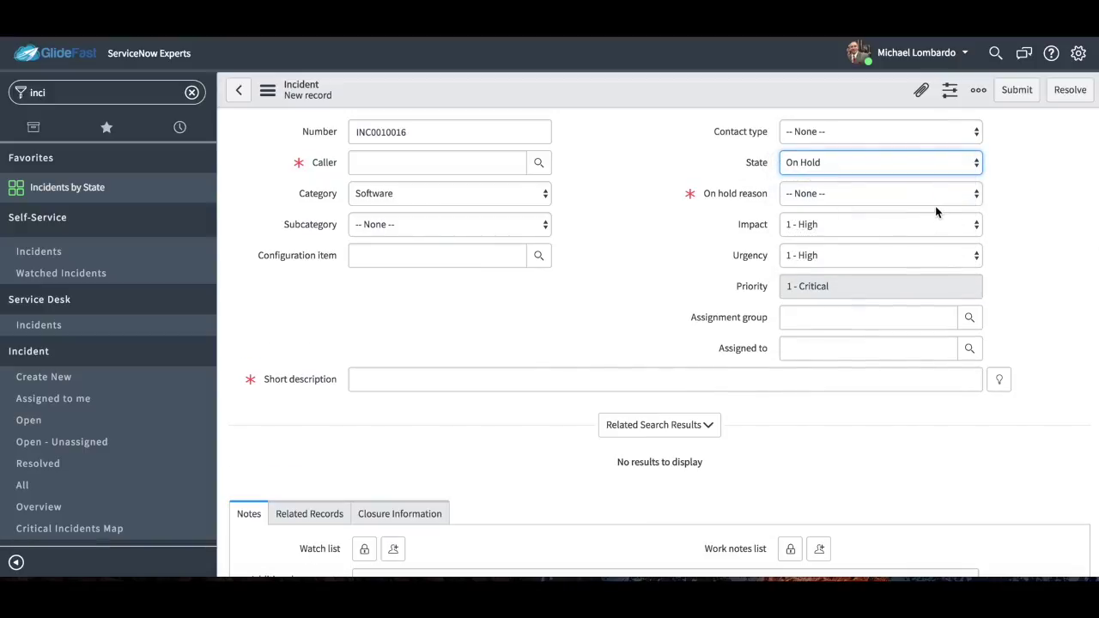
{"action": "left_click", "coordinate": [925, 193]}
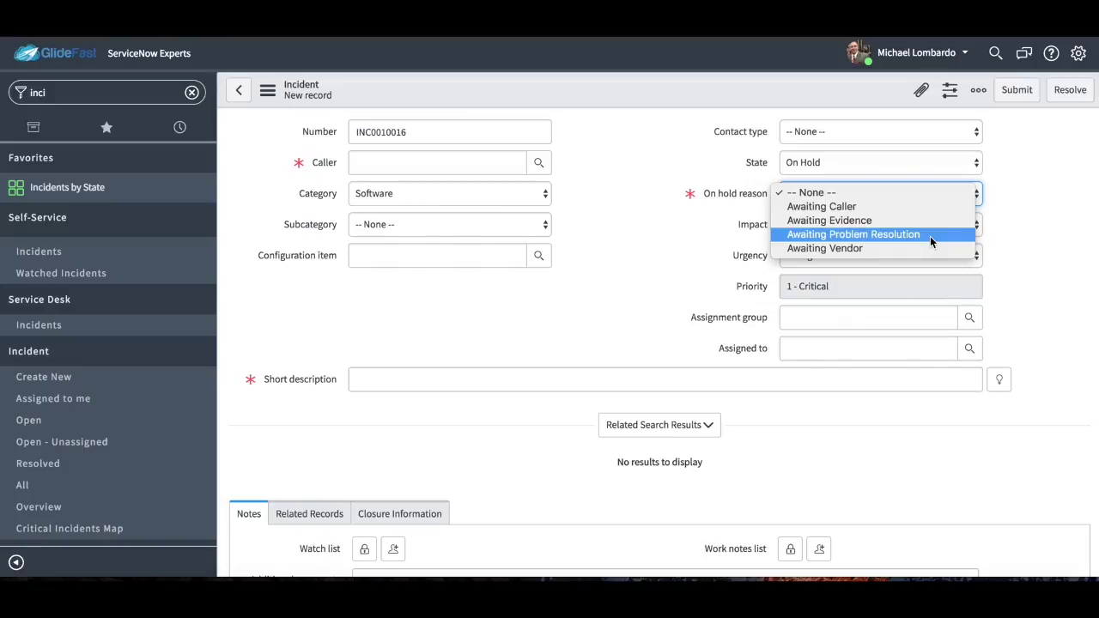
{"action": "left_click", "coordinate": [745, 94]}
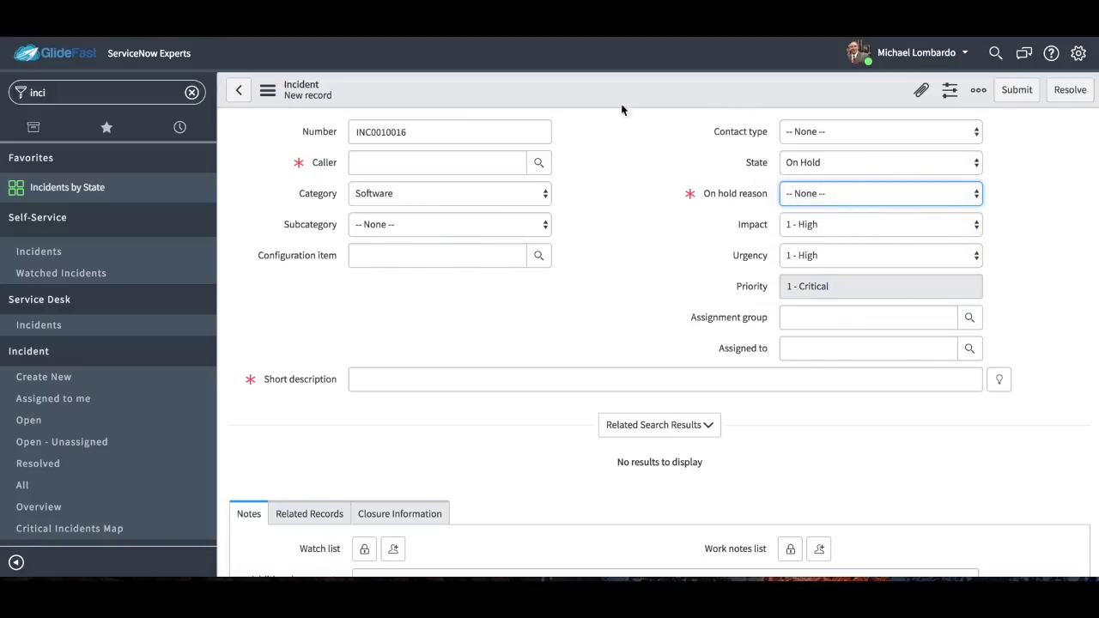
Leave the unsaved incident and open INC0010003 about Outlook being down.
{"action": "left_click", "coordinate": [67, 424]}
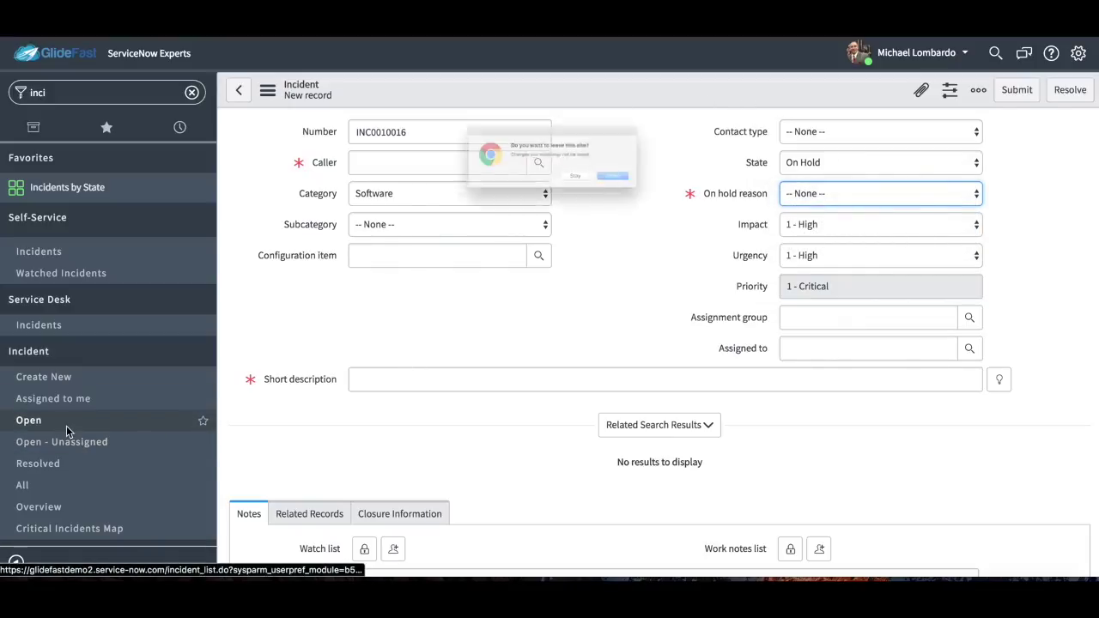
{"action": "left_click", "coordinate": [657, 192]}
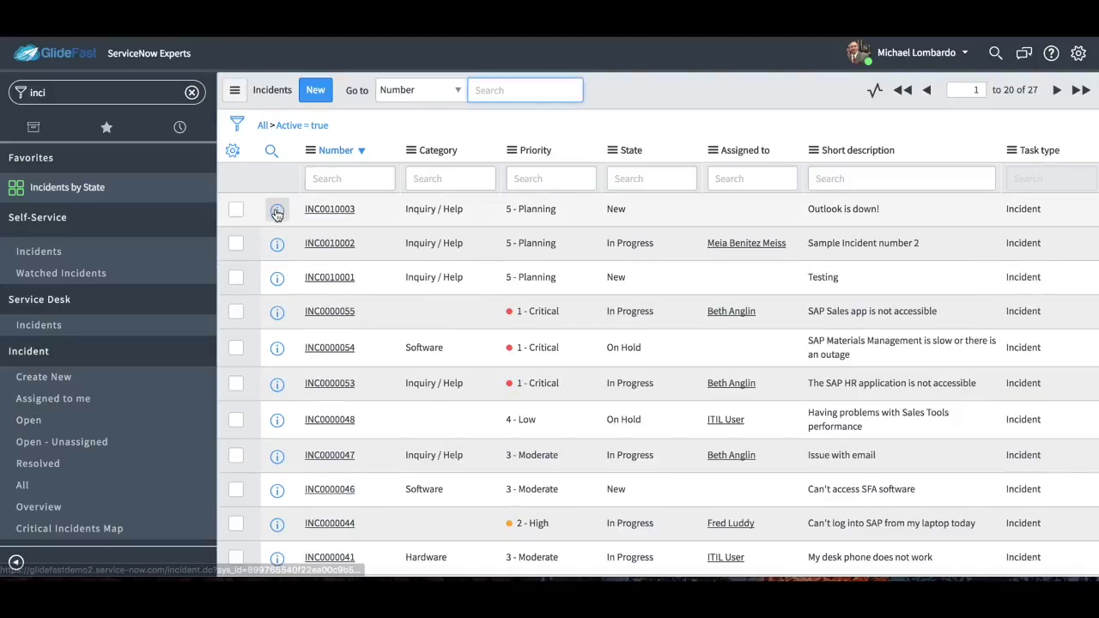
{"action": "left_click", "coordinate": [277, 213]}
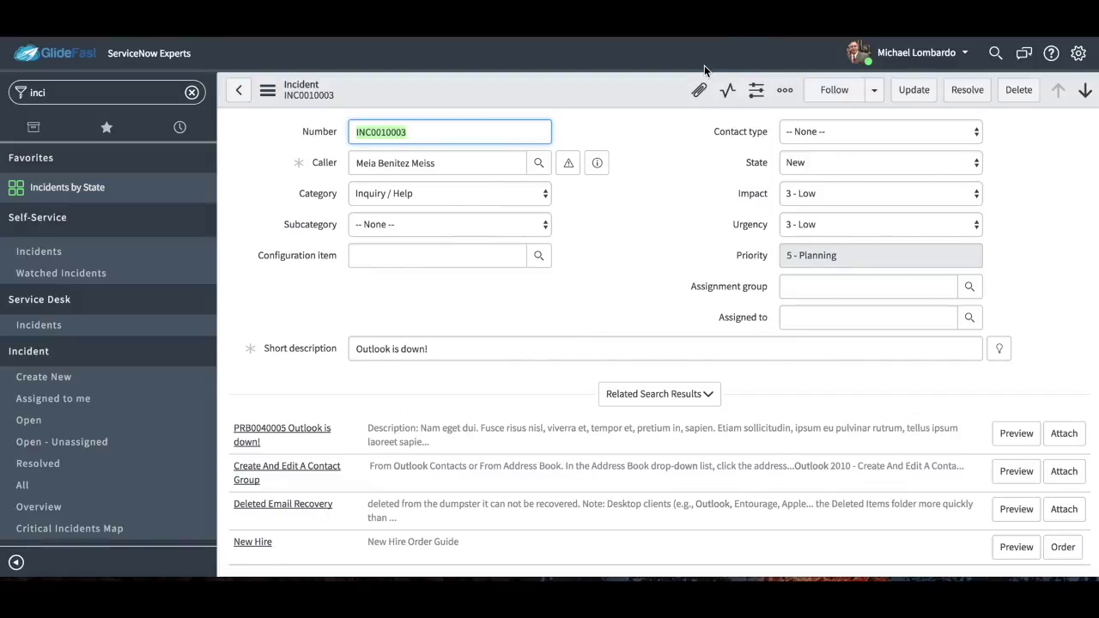
Check INC0010003's attachments, then create new blank incident INC0010017.
{"action": "left_click", "coordinate": [699, 91]}
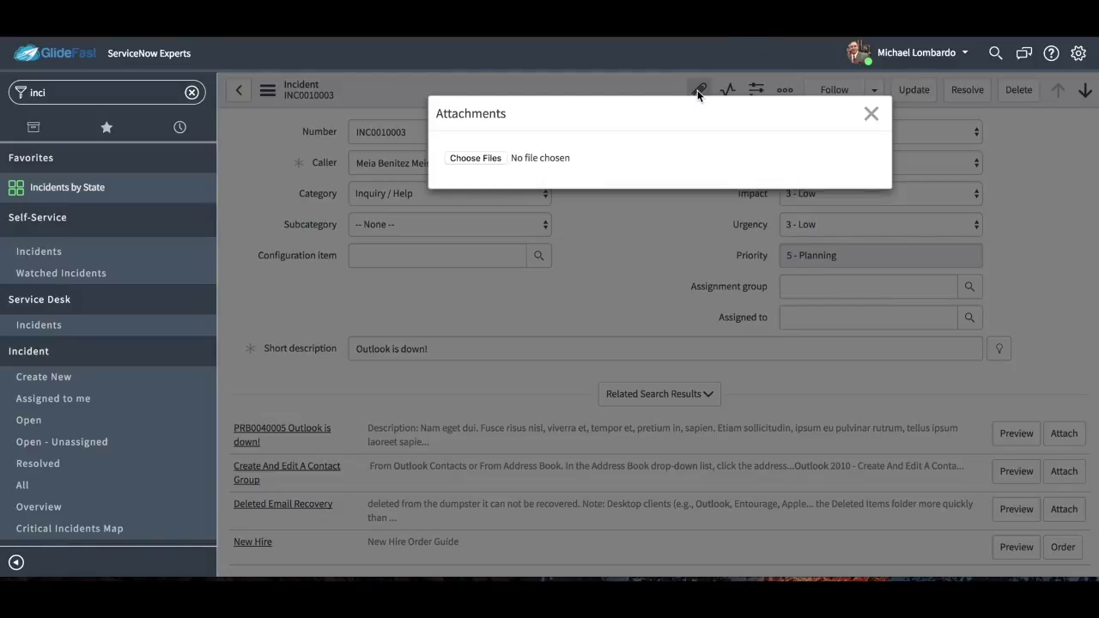
{"action": "left_click", "coordinate": [871, 113]}
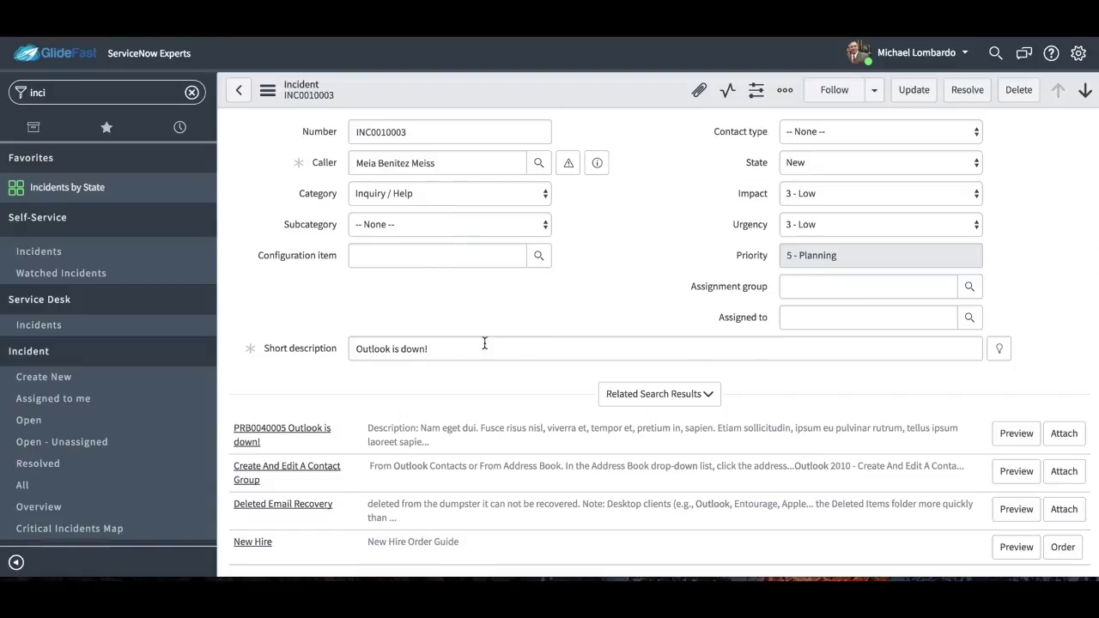
{"action": "left_click", "coordinate": [127, 381]}
{"action": "left_click", "coordinate": [445, 350]}
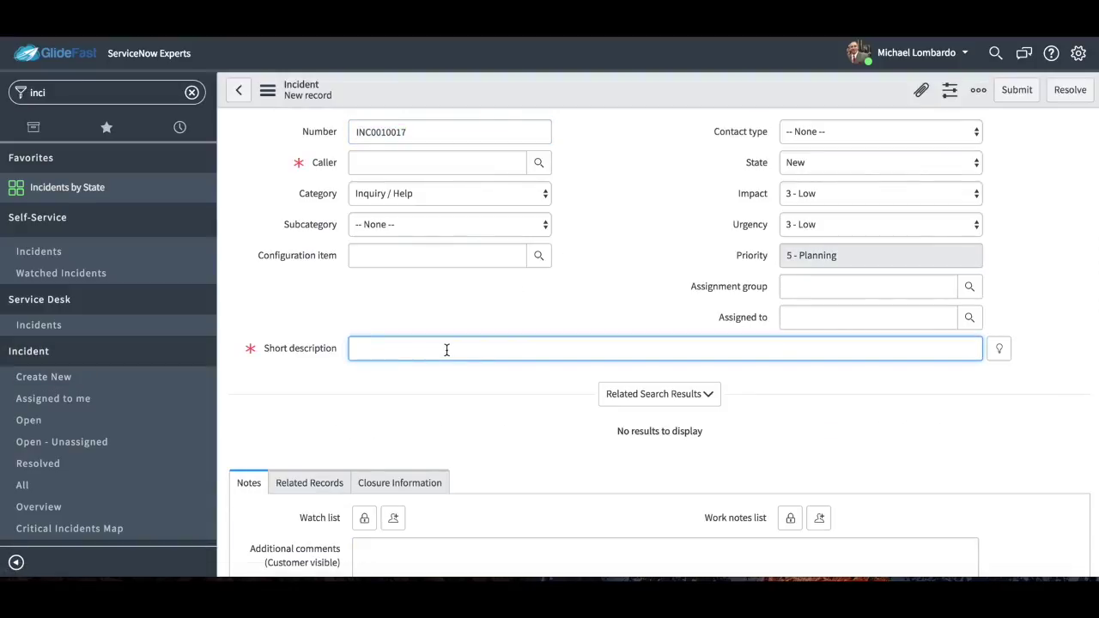
Enter 'Outlook is down' as the short description and preview the suggested PRB0040005 article.
{"action": "type", "text": "Outlook"}
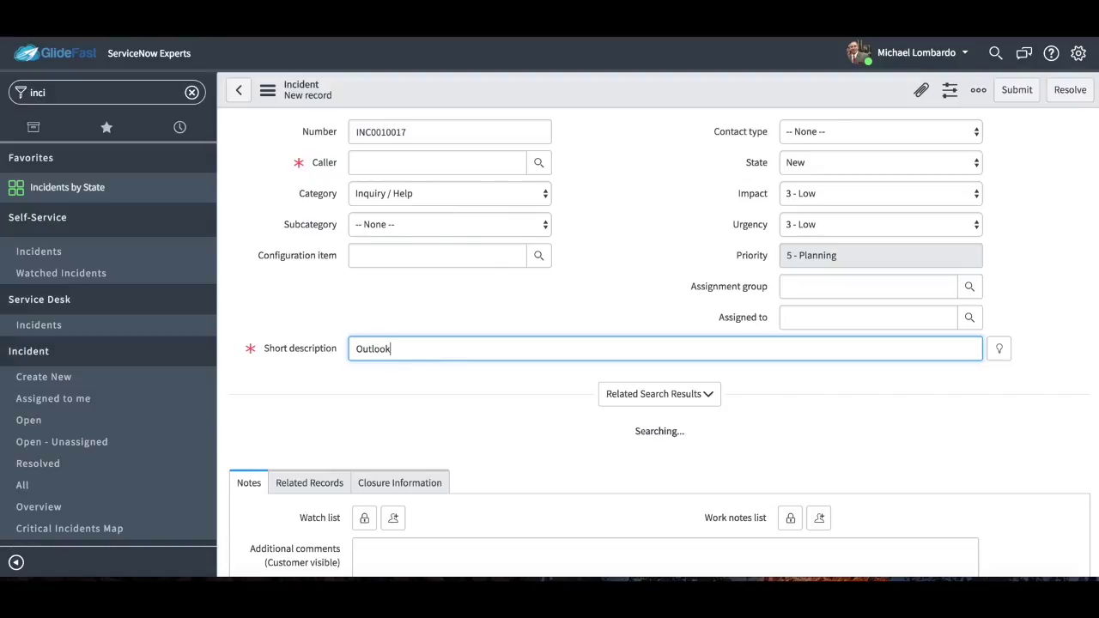
{"action": "type", "text": " is down"}
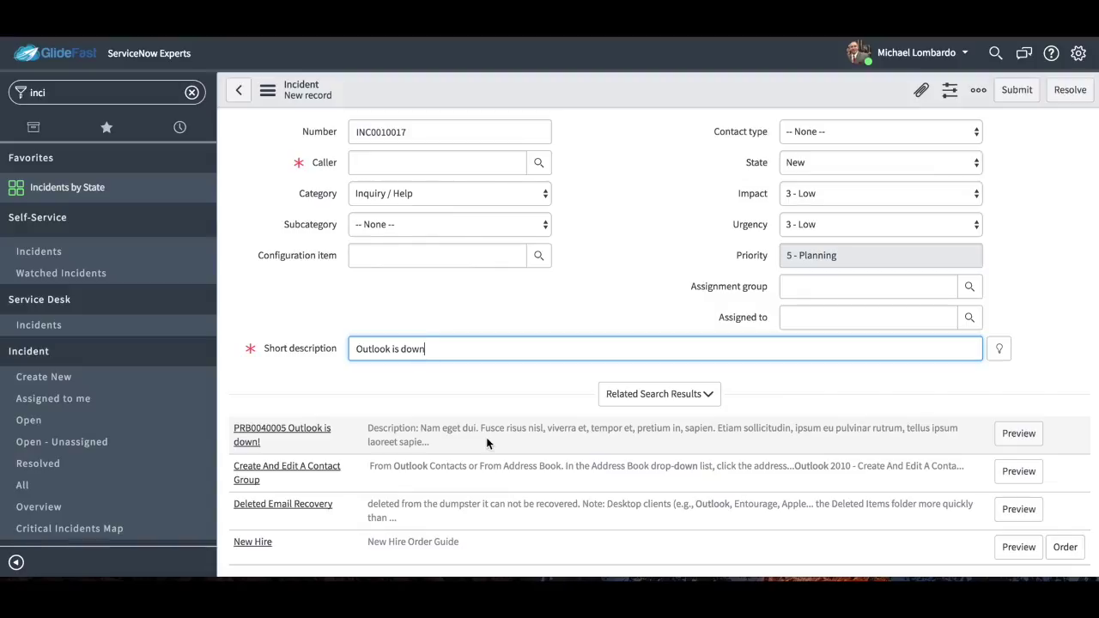
{"action": "left_click", "coordinate": [1018, 432]}
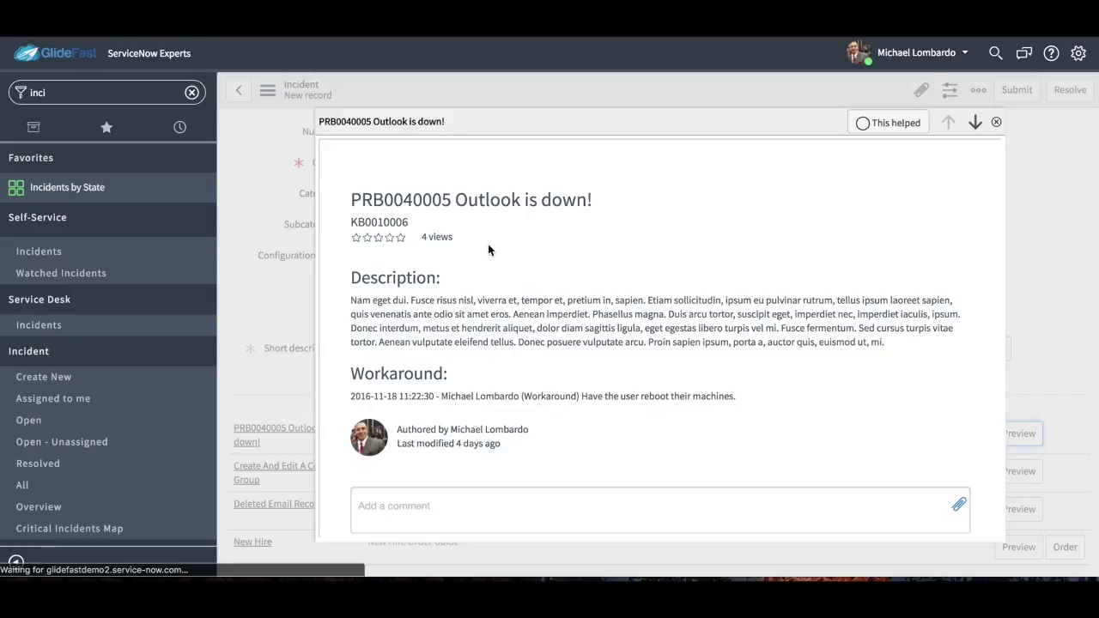
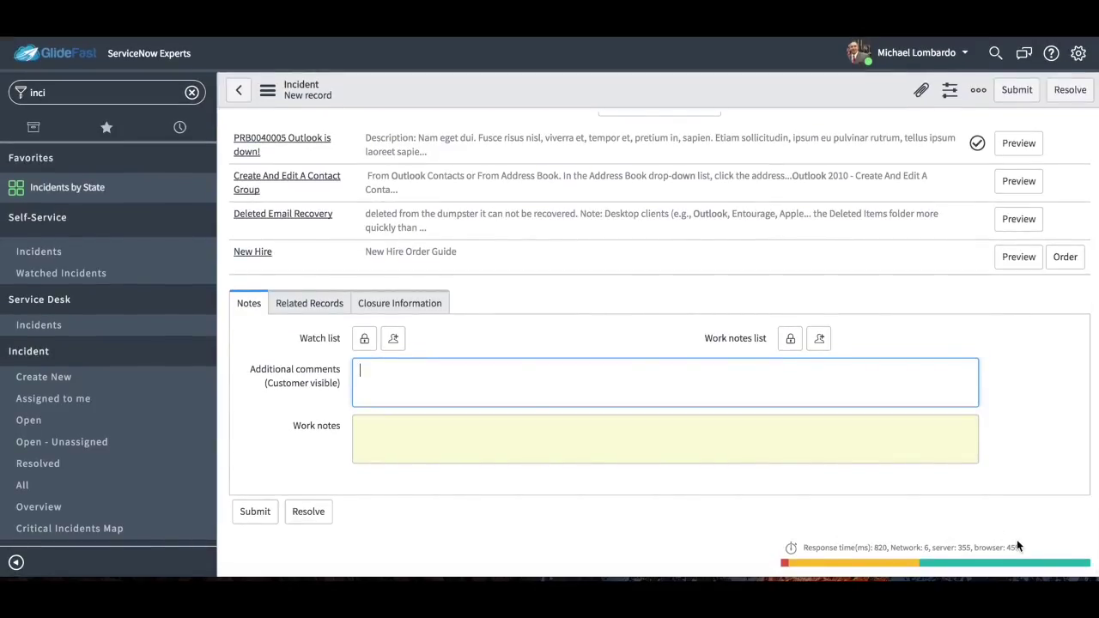
Append '!' to the short description to make 'Outlook is down!' and attempt a save.
{"action": "scroll", "coordinate": [1016, 546], "scroll_direction": "up", "scroll_amount": 5}
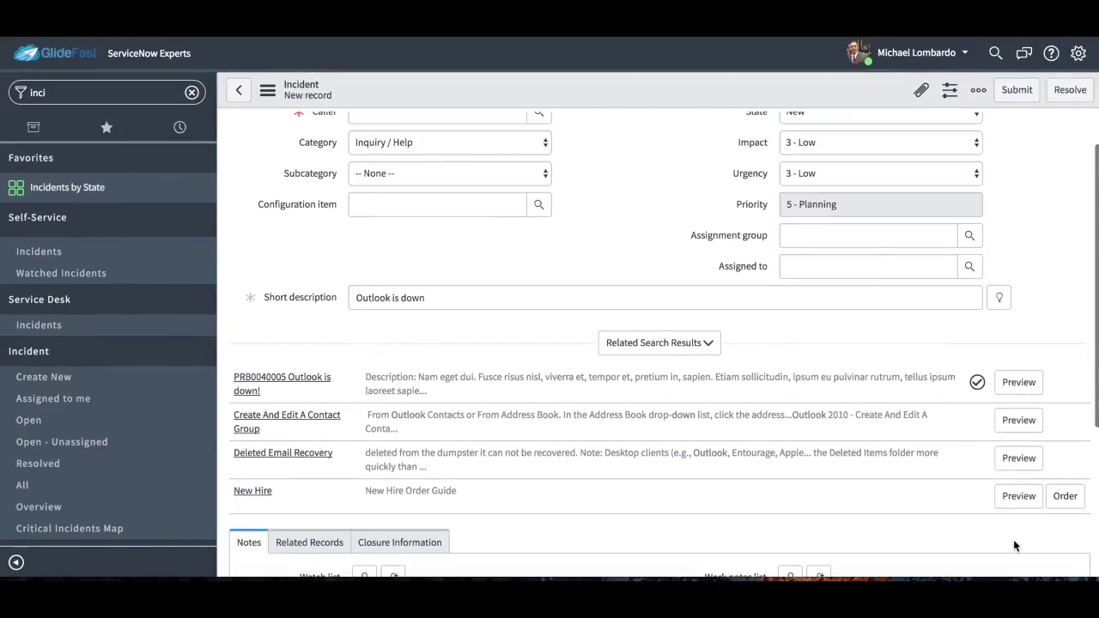
{"action": "left_click", "coordinate": [646, 296]}
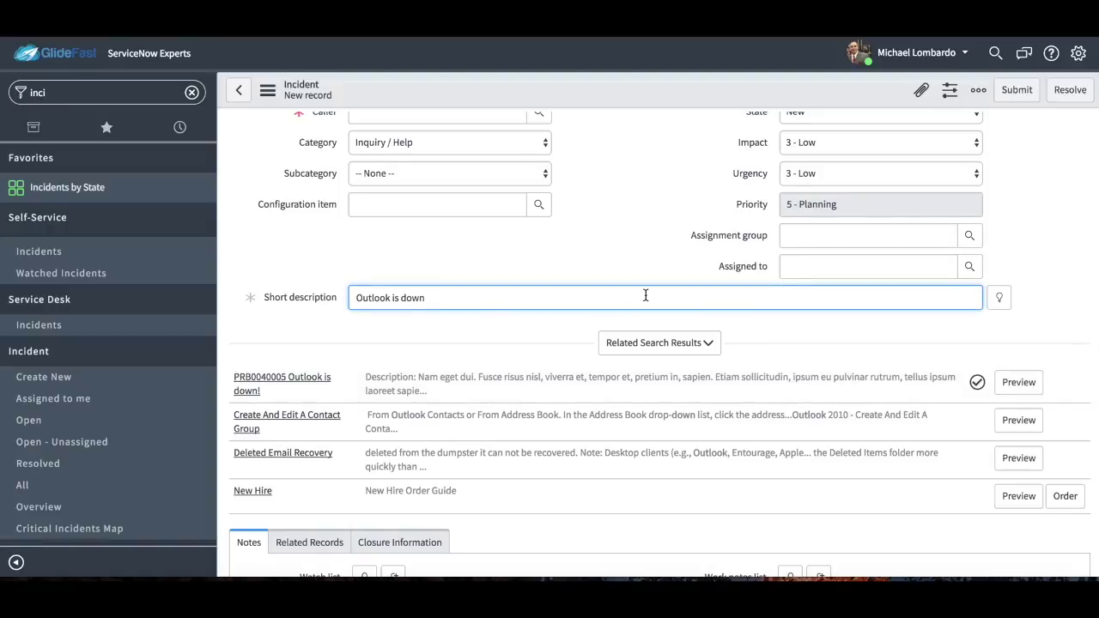
{"action": "type", "text": "!"}
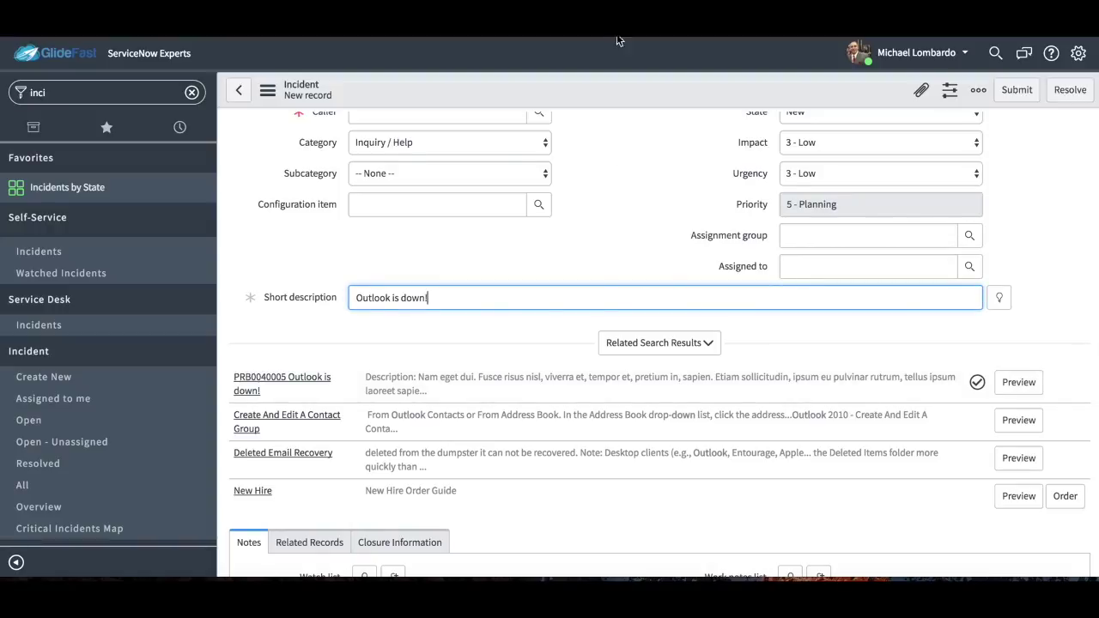
{"action": "right_click", "coordinate": [632, 100]}
{"action": "left_click", "coordinate": [655, 113]}
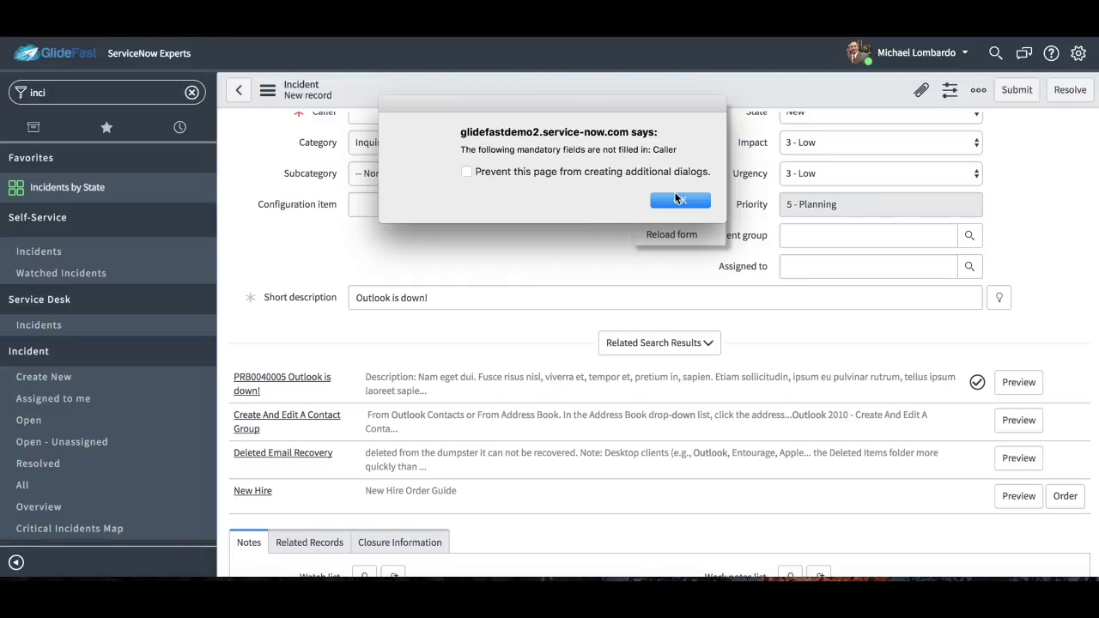
{"action": "left_click", "coordinate": [681, 200]}
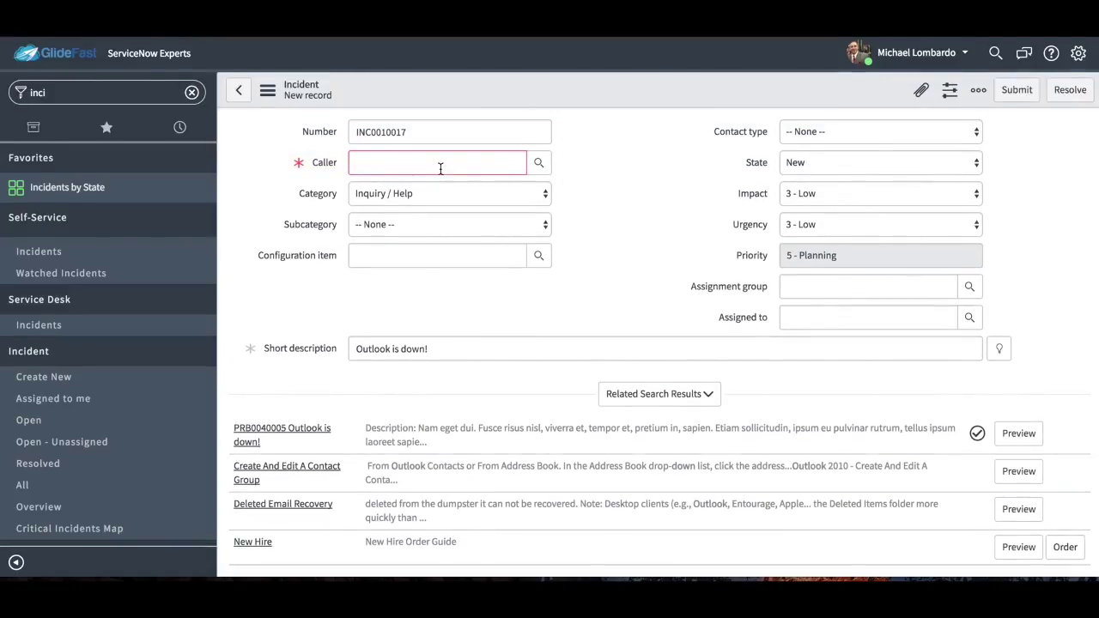
Fill in the caller from recent selections and save the incident as INC0010017.
{"action": "left_click", "coordinate": [442, 168]}
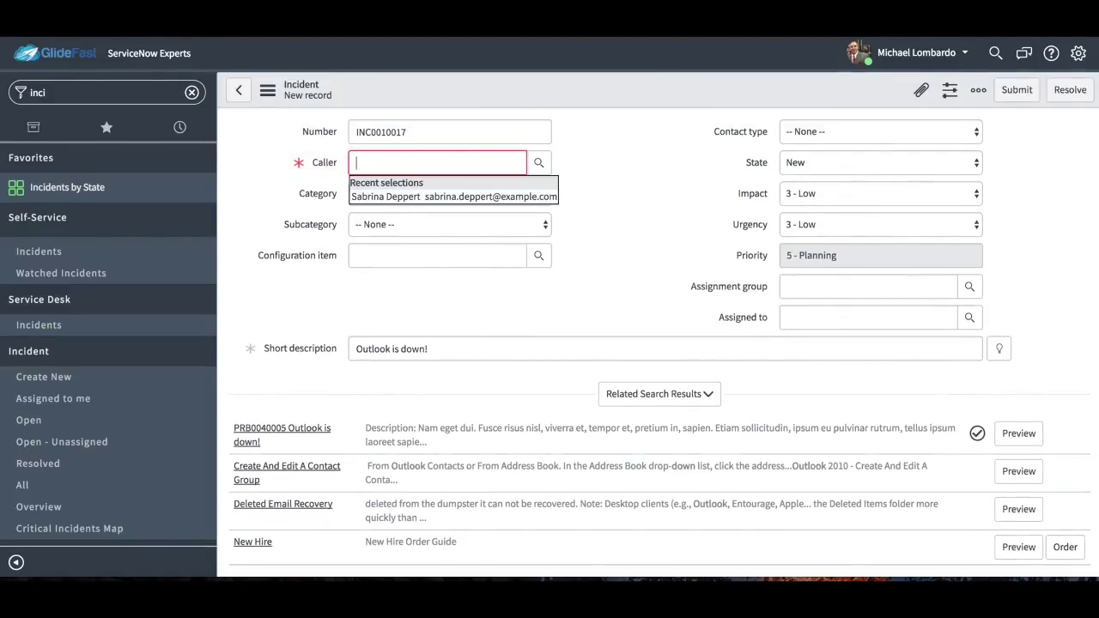
{"action": "left_click", "coordinate": [453, 195]}
{"action": "scroll", "coordinate": [655, 350], "scroll_direction": "down", "scroll_amount": 5}
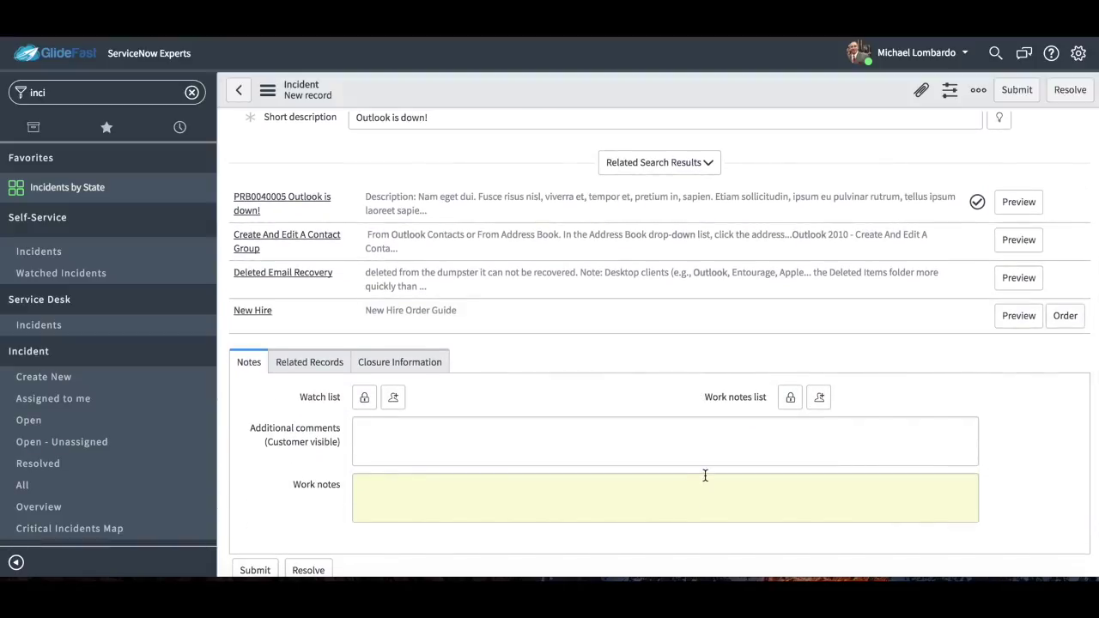
{"action": "scroll", "coordinate": [704, 460], "scroll_direction": "up", "scroll_amount": 3}
{"action": "right_click", "coordinate": [724, 89]}
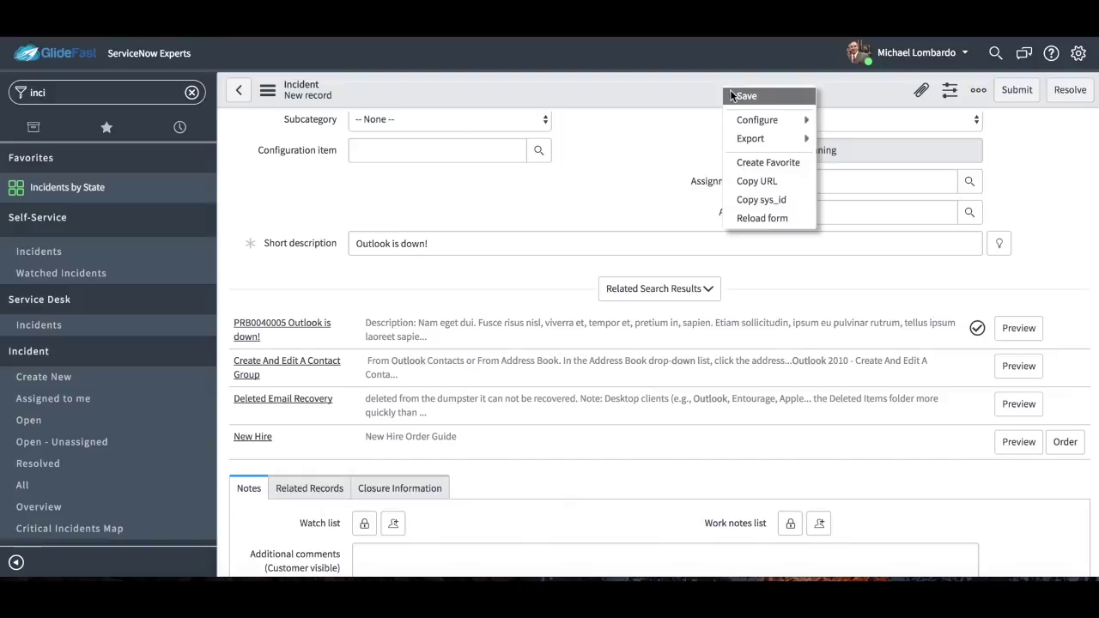
{"action": "left_click", "coordinate": [735, 95]}
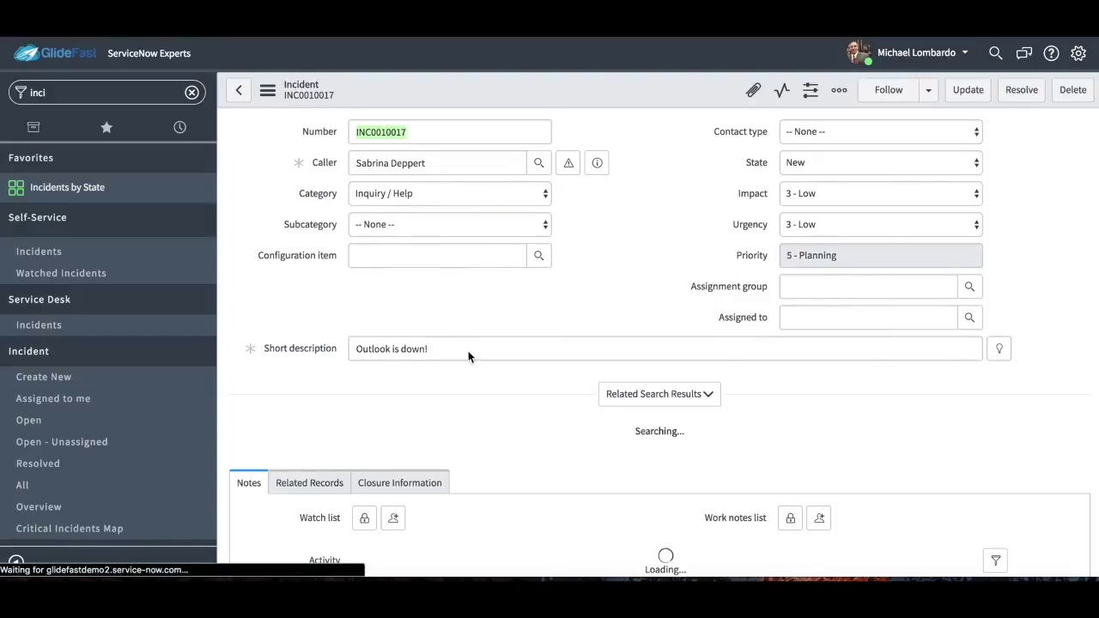
{"action": "left_click", "coordinate": [466, 346]}
{"action": "left_click_drag", "start_coordinate": [466, 346], "coordinate": [346, 350]}
{"action": "scroll", "coordinate": [469, 450], "scroll_direction": "down", "scroll_amount": 3}
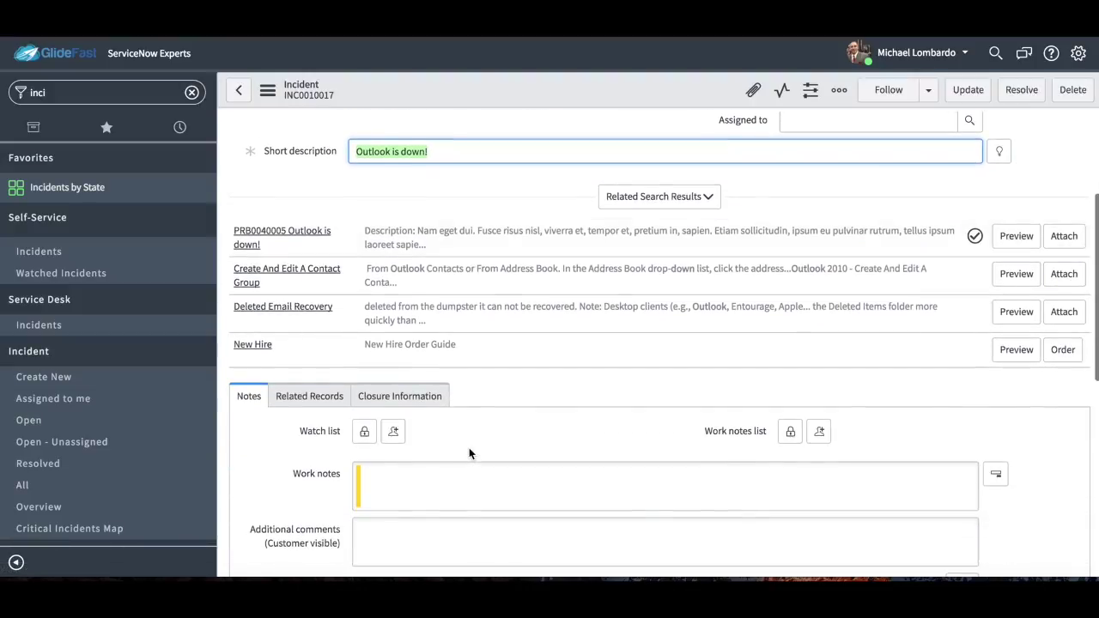
{"action": "scroll", "coordinate": [480, 442], "scroll_direction": "down", "scroll_amount": 2}
{"action": "scroll", "coordinate": [519, 515], "scroll_direction": "down", "scroll_amount": 2}
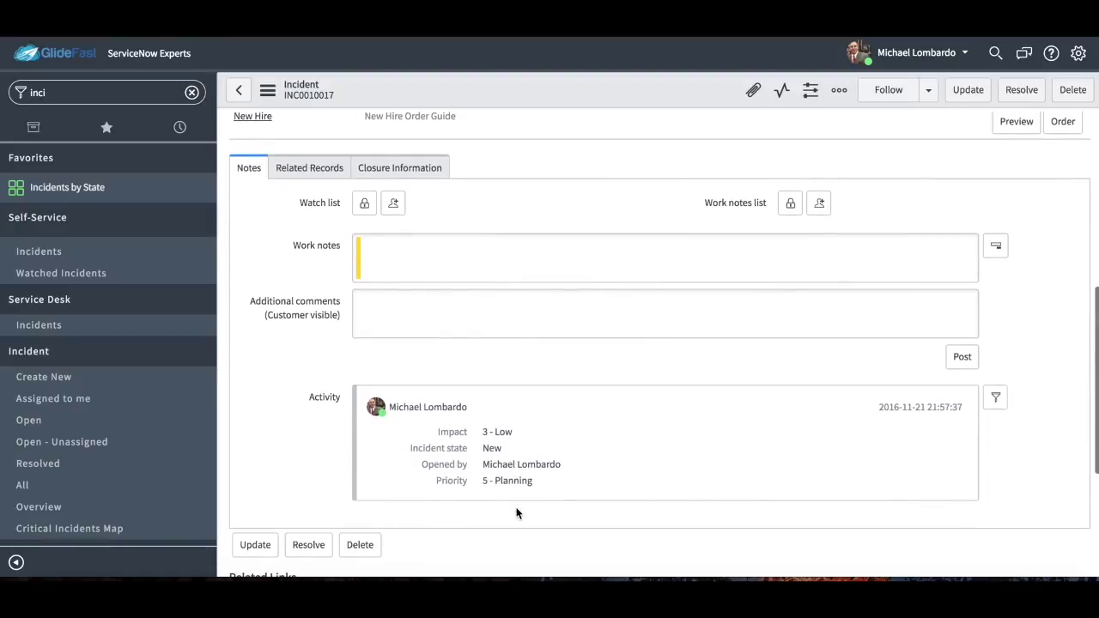
Add the work note 'This user was very upset can you please help as soon as possible.' and save.
{"action": "left_click", "coordinate": [556, 247]}
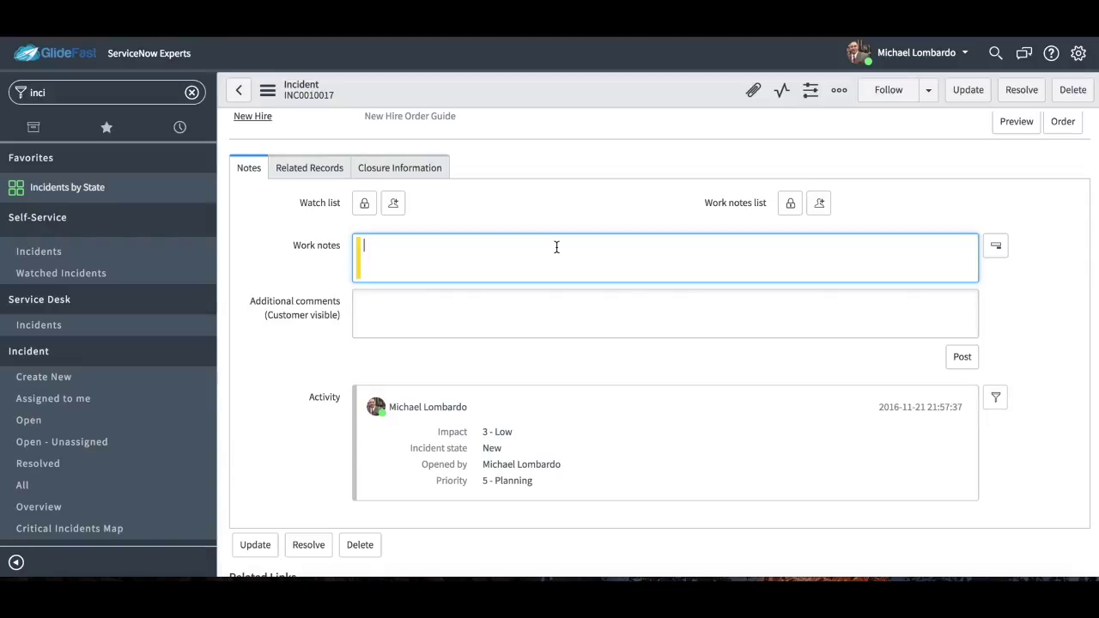
{"action": "type", "text": "This user was very ups"}
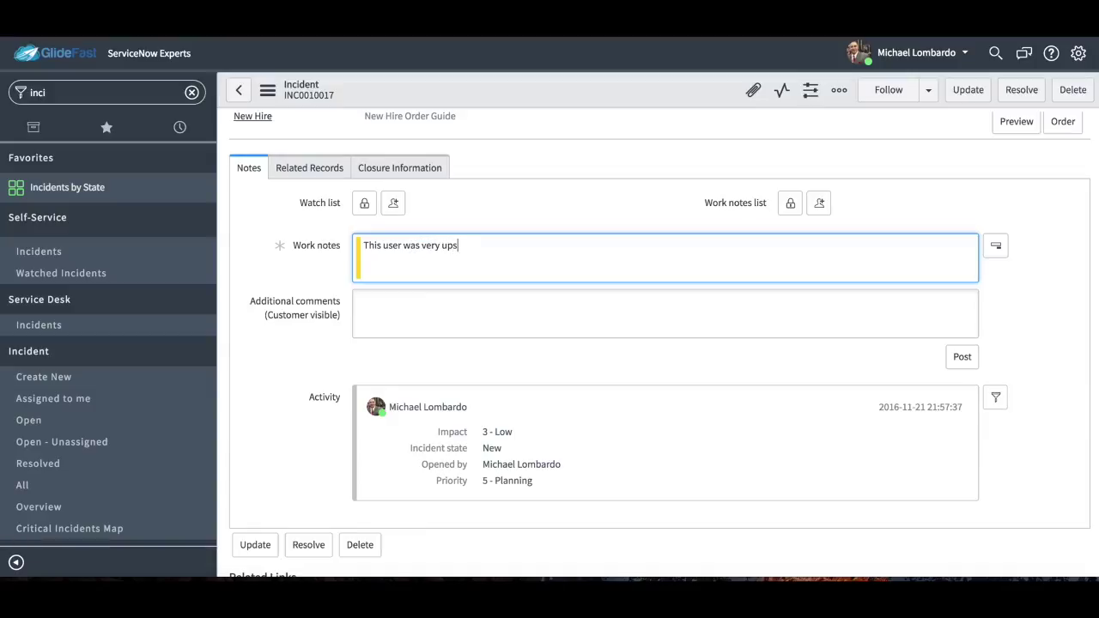
{"action": "type", "text": "et  can you please help as soon as possible."}
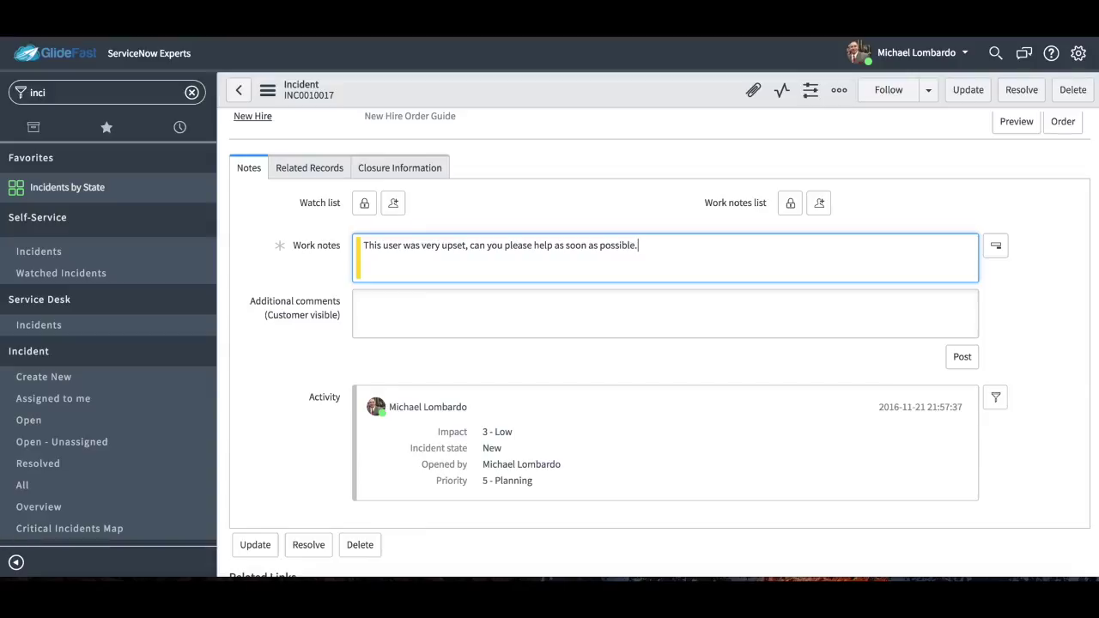
{"action": "right_click", "coordinate": [702, 104]}
{"action": "left_click", "coordinate": [724, 111]}
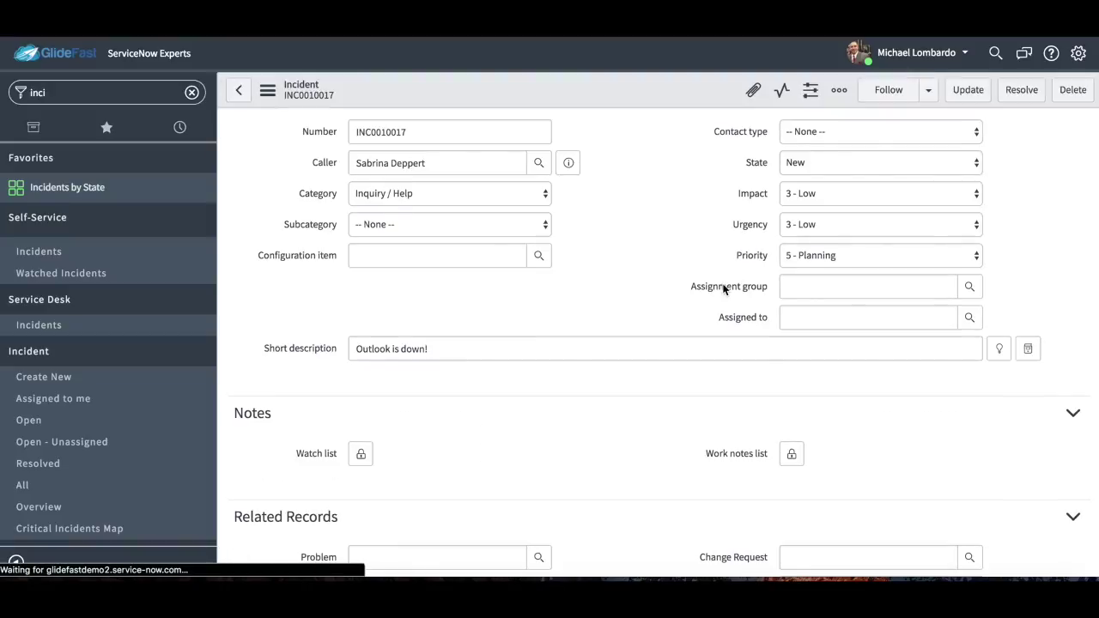
Add an external watcher's e-mail address to INC0010017's watch list.
{"action": "scroll", "coordinate": [711, 573], "scroll_direction": "down", "scroll_amount": 5}
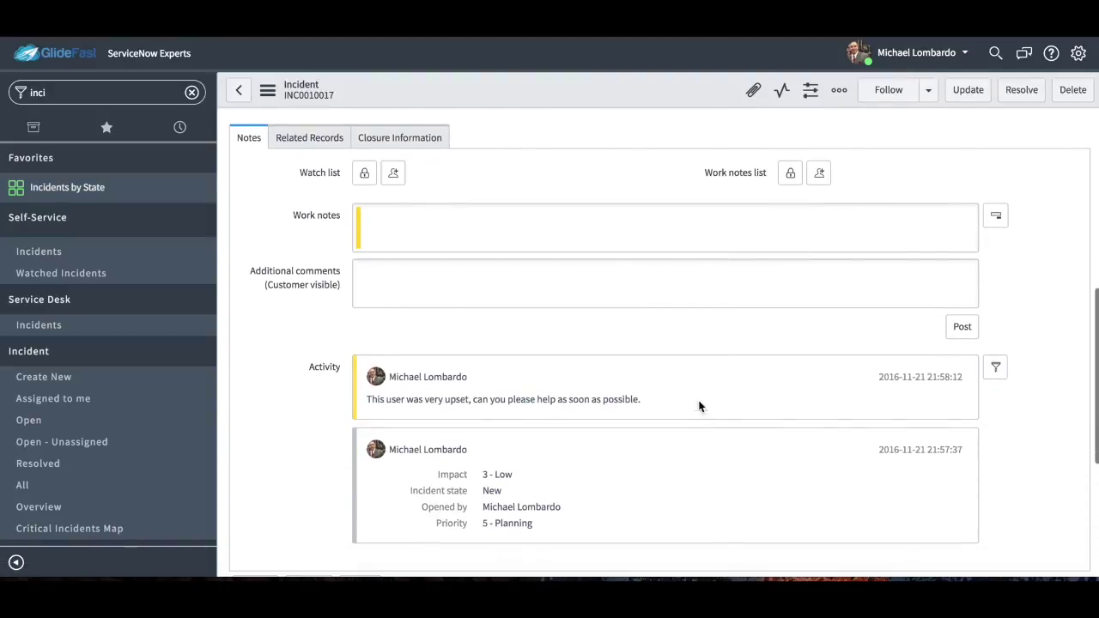
{"action": "left_click_drag", "start_coordinate": [662, 406], "coordinate": [391, 376]}
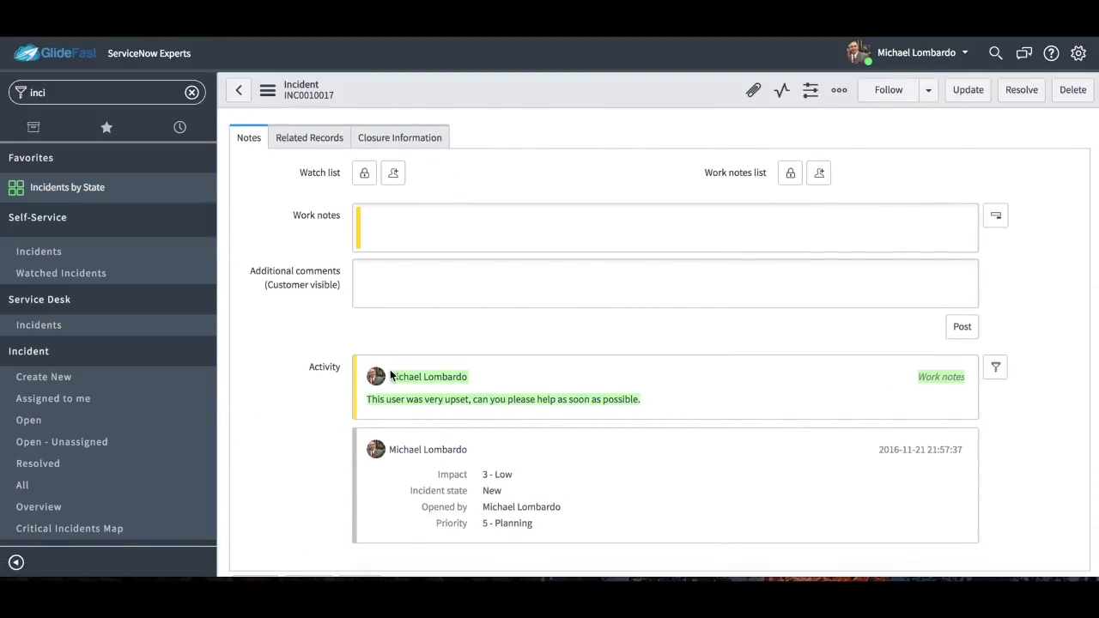
{"action": "left_click", "coordinate": [686, 280]}
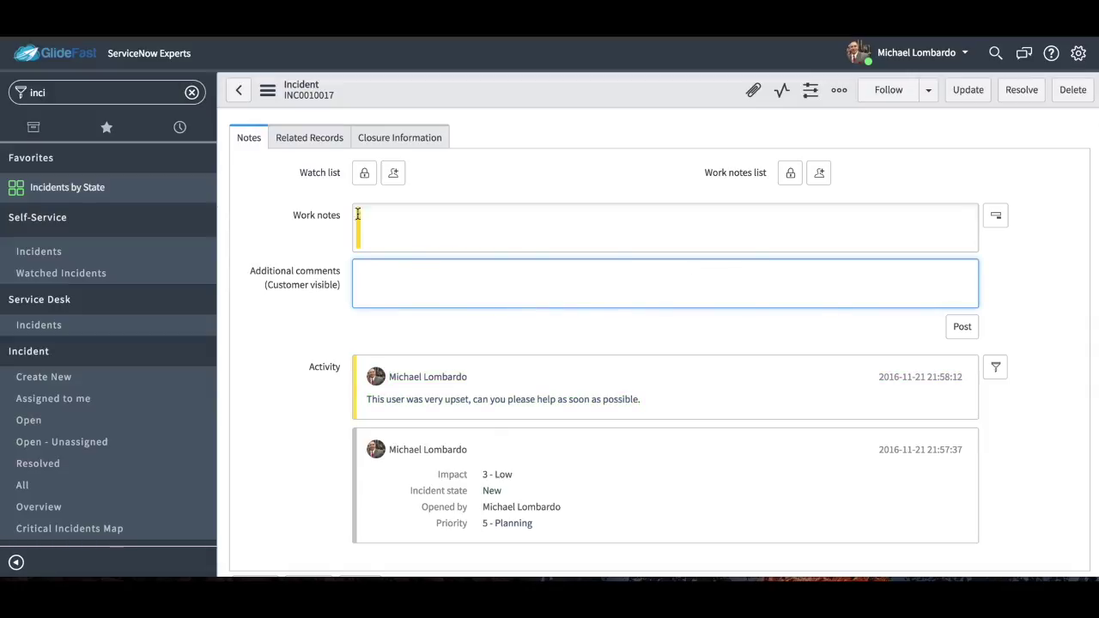
{"action": "left_click", "coordinate": [319, 176]}
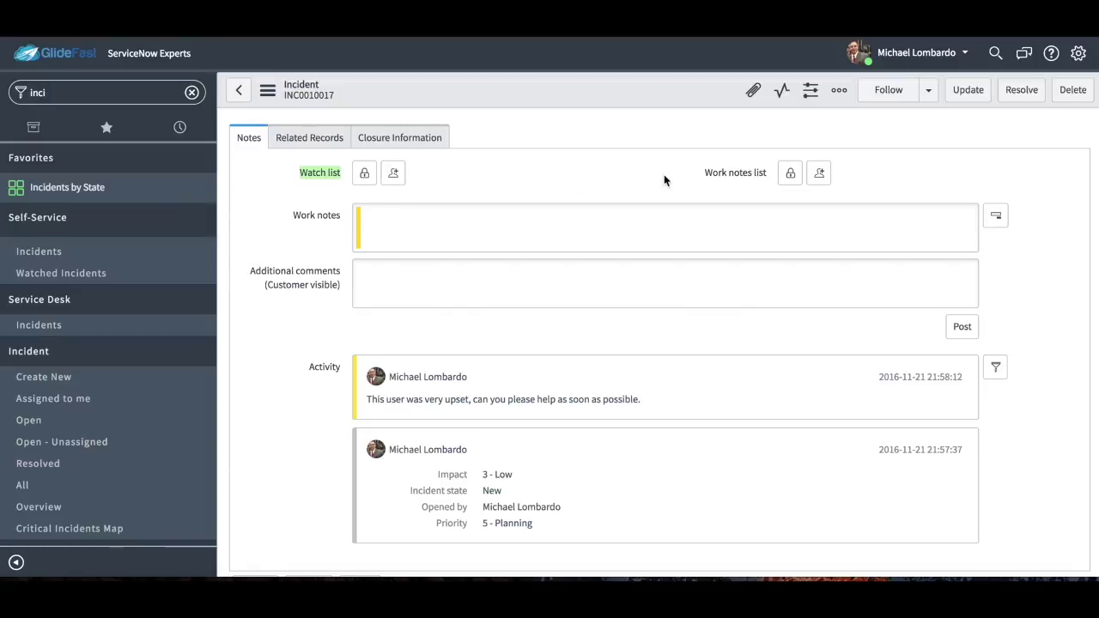
{"action": "left_click", "coordinate": [366, 174]}
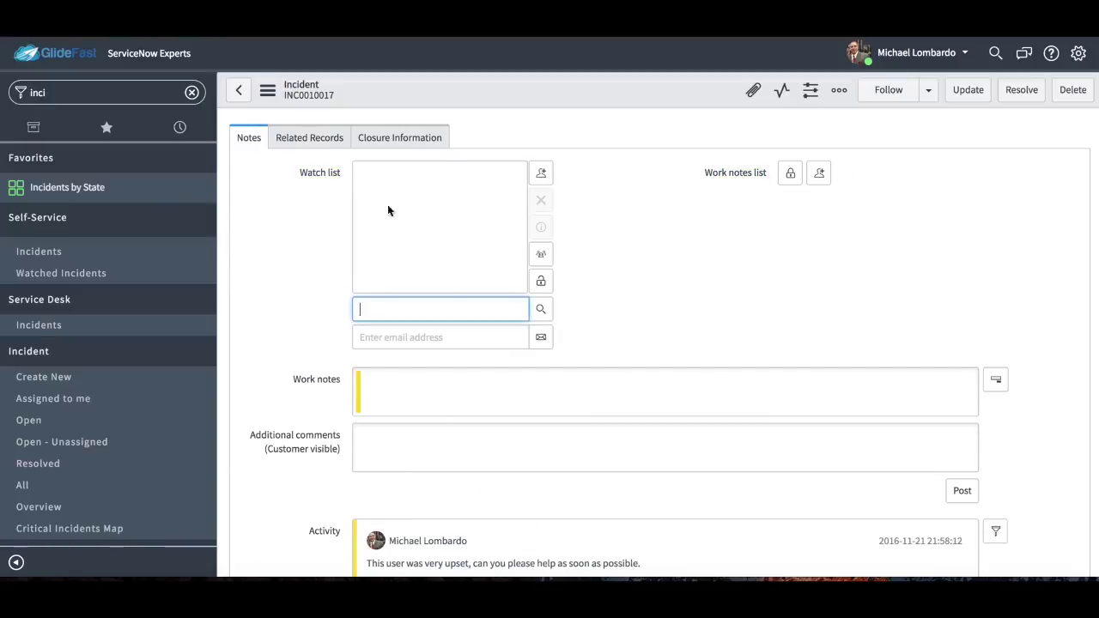
{"action": "left_click", "coordinate": [449, 336]}
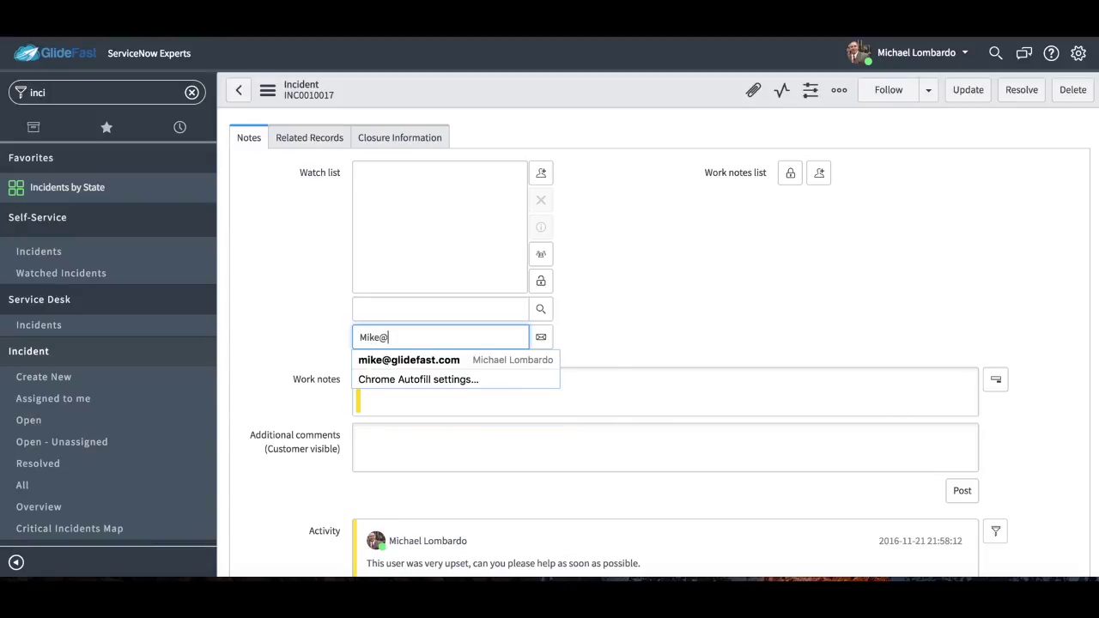
{"action": "left_click", "coordinate": [537, 336]}
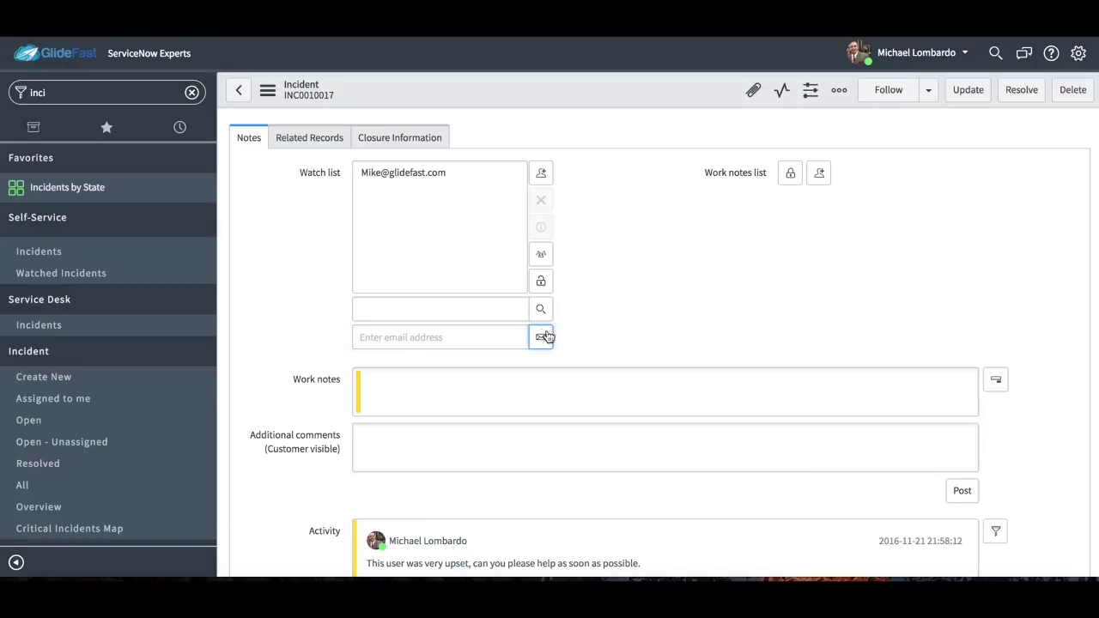
Search the user lookup and add the colleague to the watch list.
{"action": "left_click", "coordinate": [499, 314]}
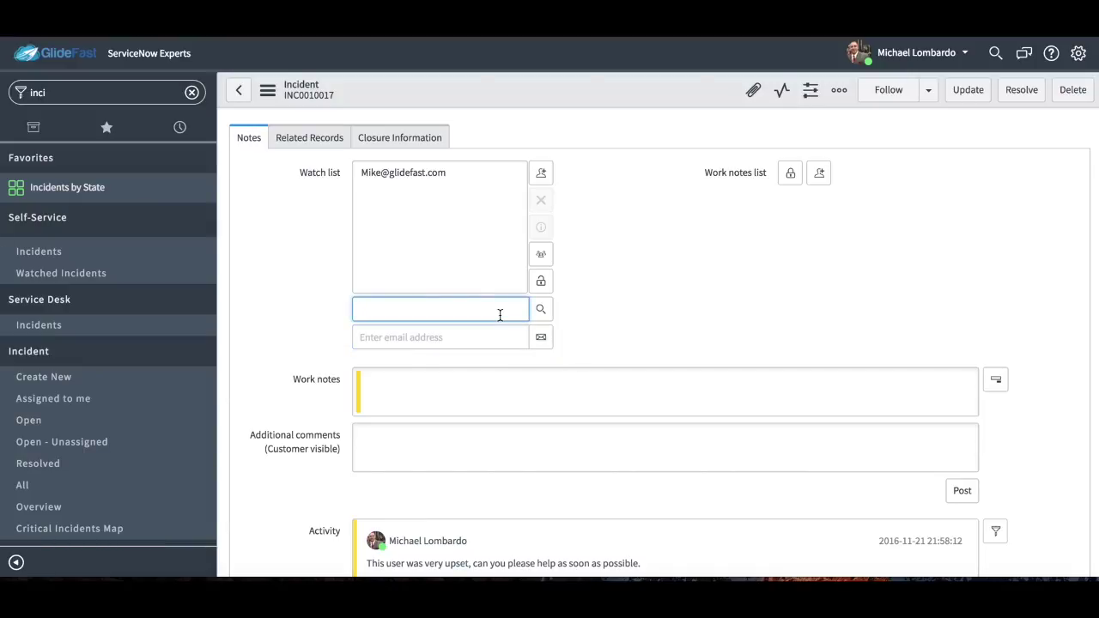
{"action": "type", "text": "lee"}
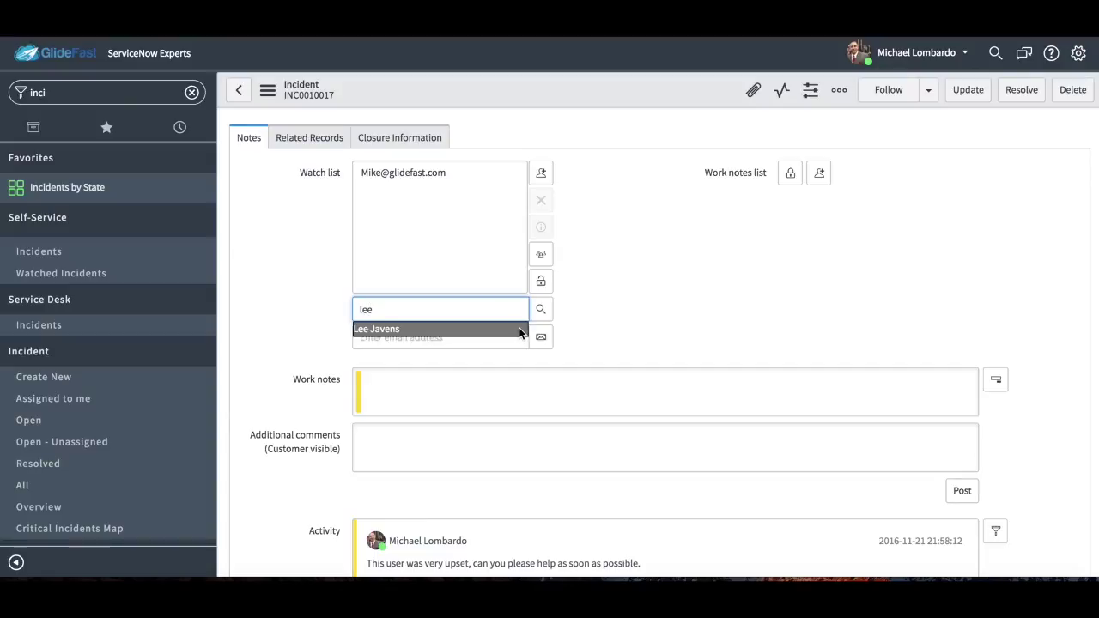
{"action": "left_click", "coordinate": [519, 329]}
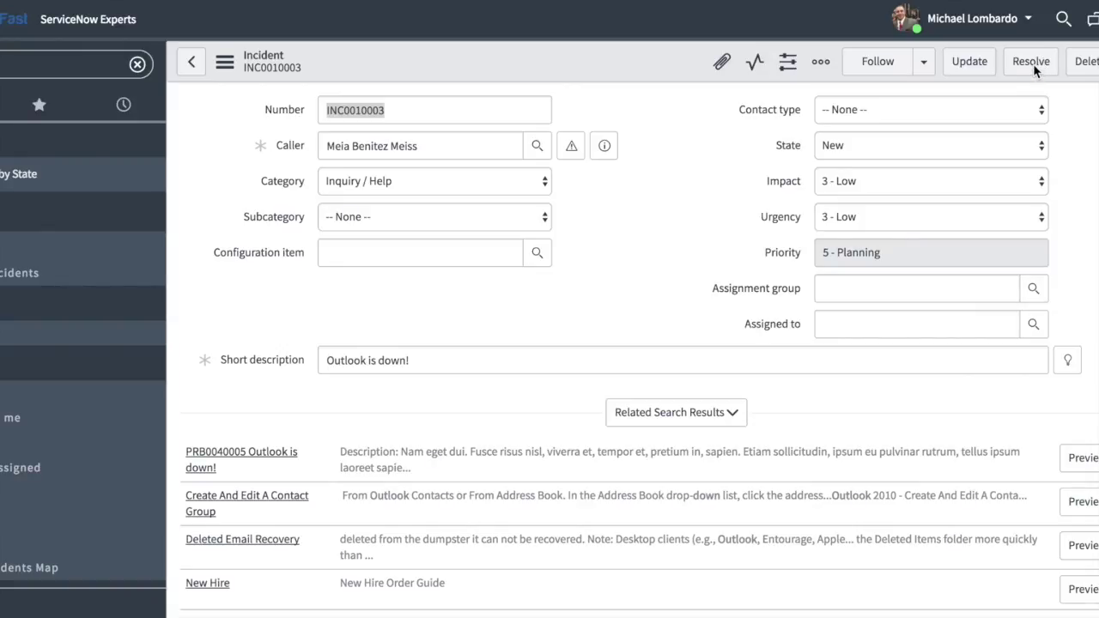
Change incident INC0010003's State from New to Resolved.
{"action": "left_click", "coordinate": [992, 148]}
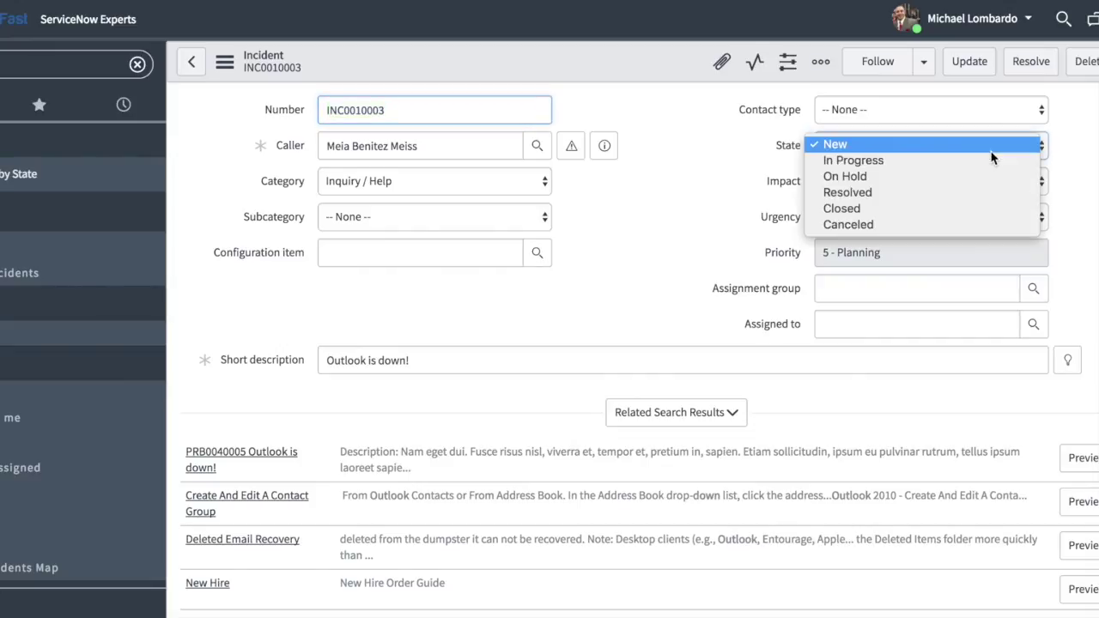
{"action": "left_click", "coordinate": [977, 192]}
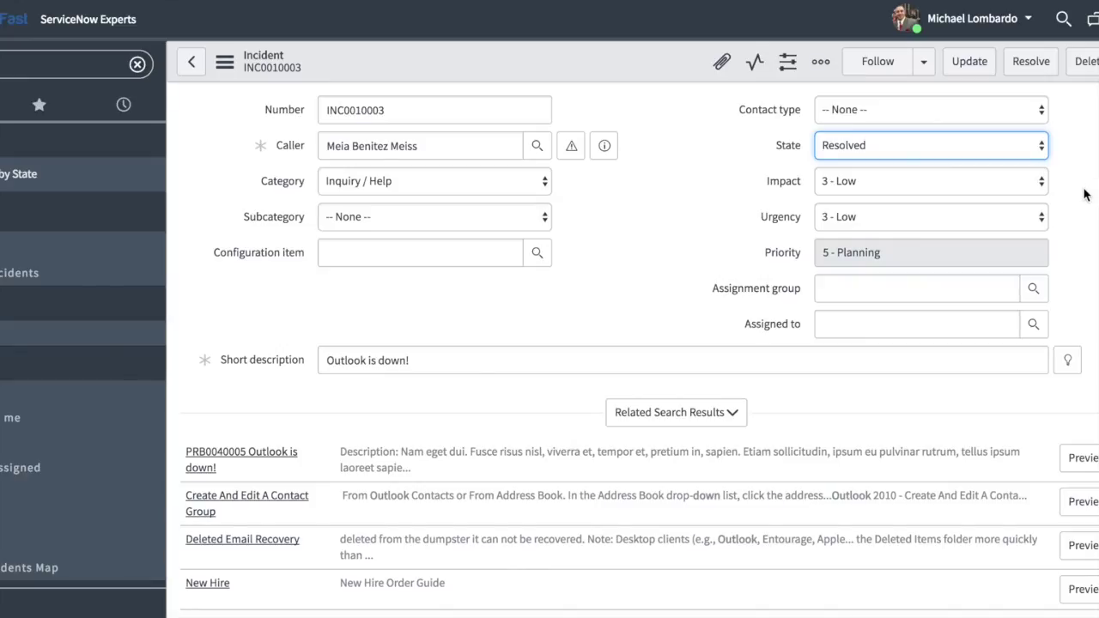
Keep the state at Resolved and set the close code to Solved (Work Around).
{"action": "scroll", "coordinate": [1088, 297], "scroll_direction": "down", "scroll_amount": 10}
{"action": "scroll", "coordinate": [1089, 298], "scroll_direction": "up", "scroll_amount": 10}
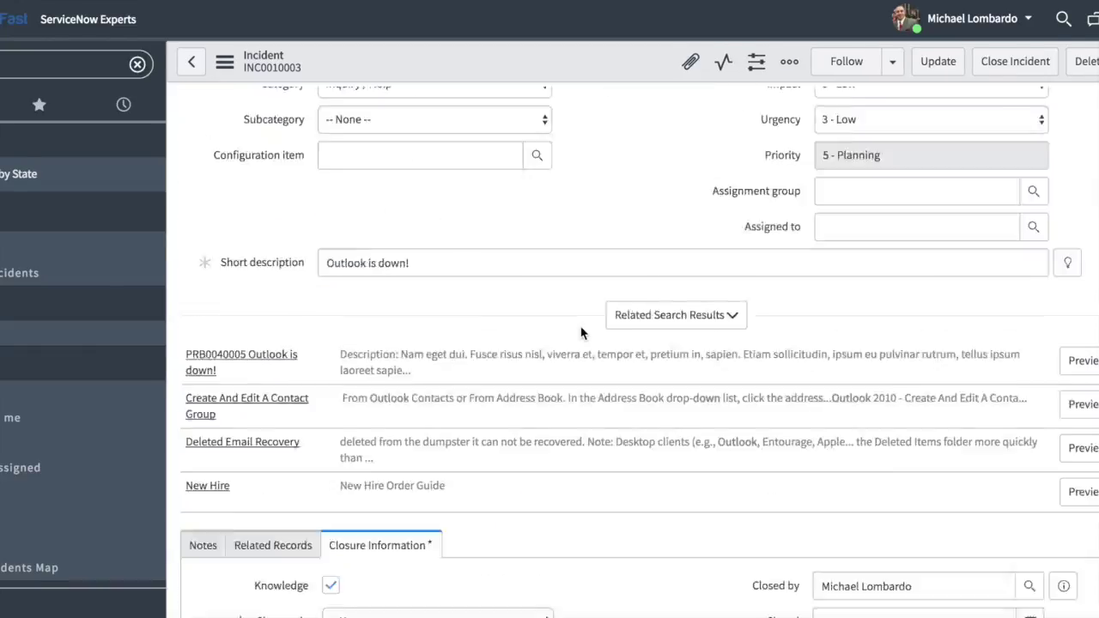
{"action": "left_click", "coordinate": [936, 151]}
{"action": "left_click", "coordinate": [937, 151]}
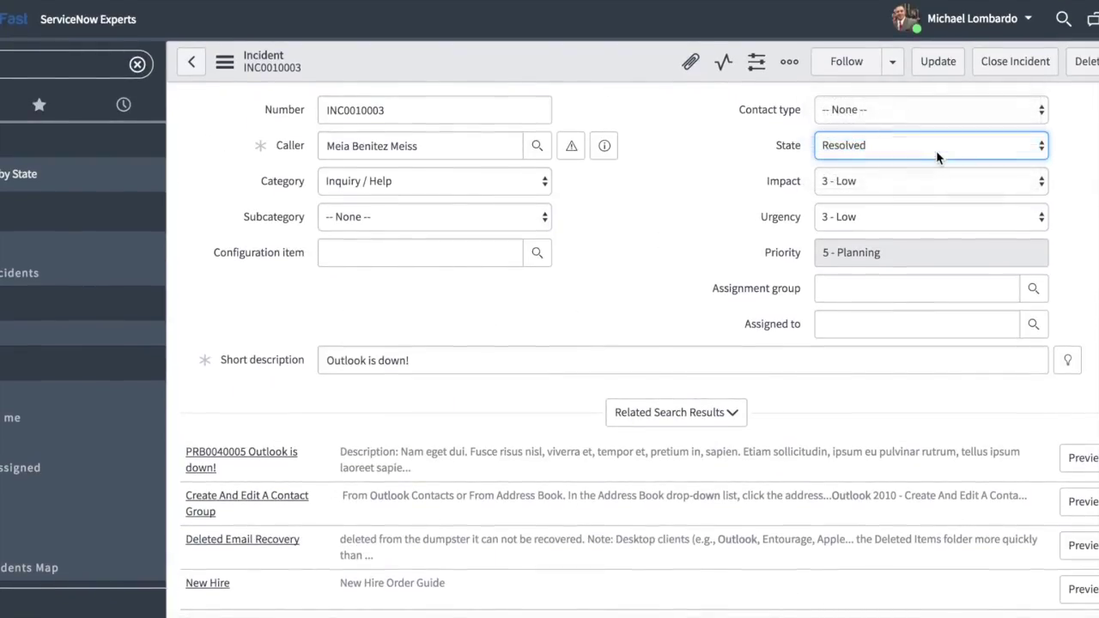
{"action": "scroll", "coordinate": [668, 498], "scroll_direction": "down", "scroll_amount": 5}
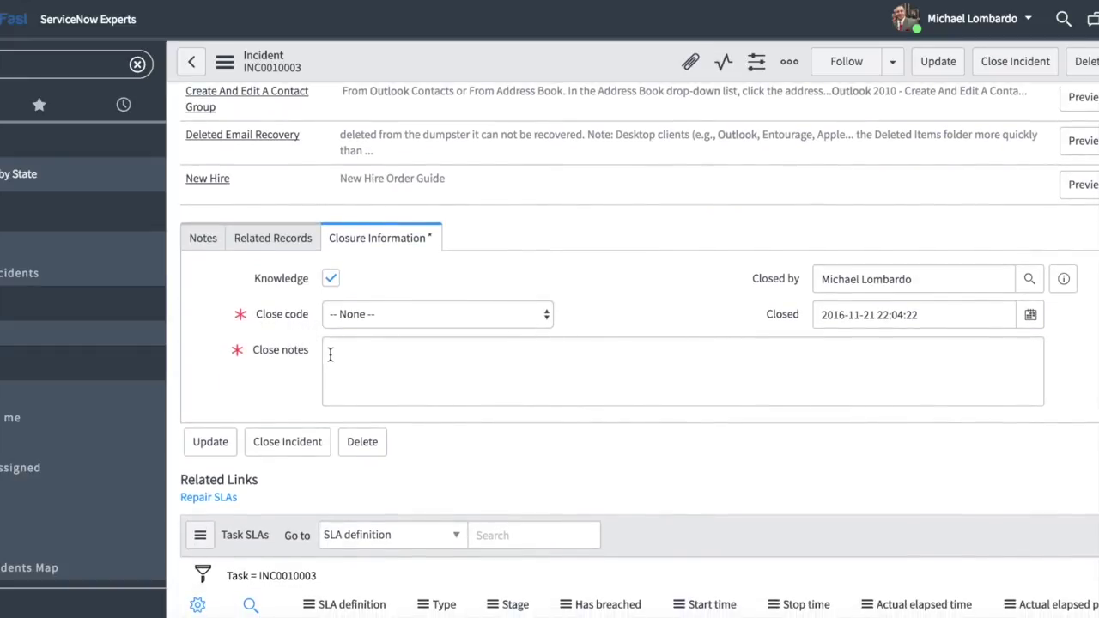
{"action": "left_click", "coordinate": [433, 315]}
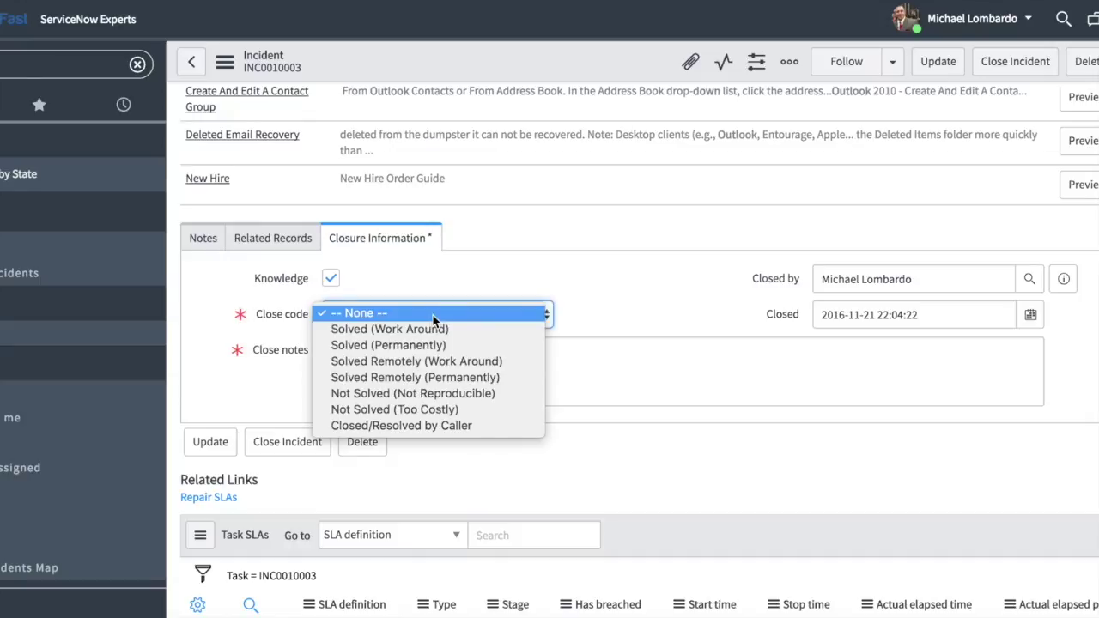
{"action": "left_click", "coordinate": [498, 329]}
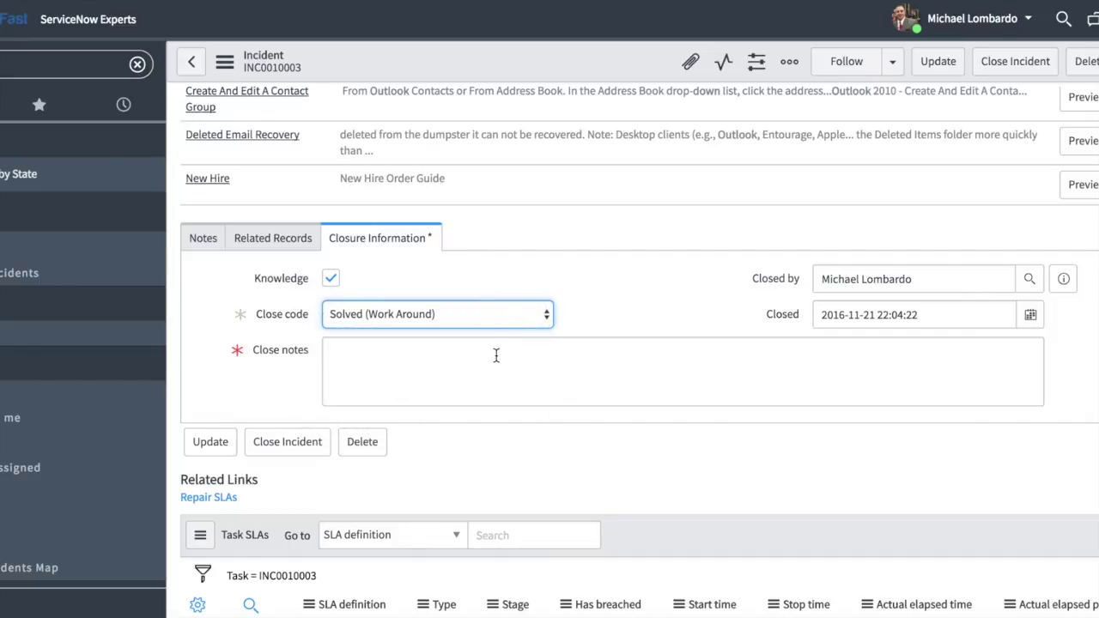
{"action": "left_click", "coordinate": [496, 355]}
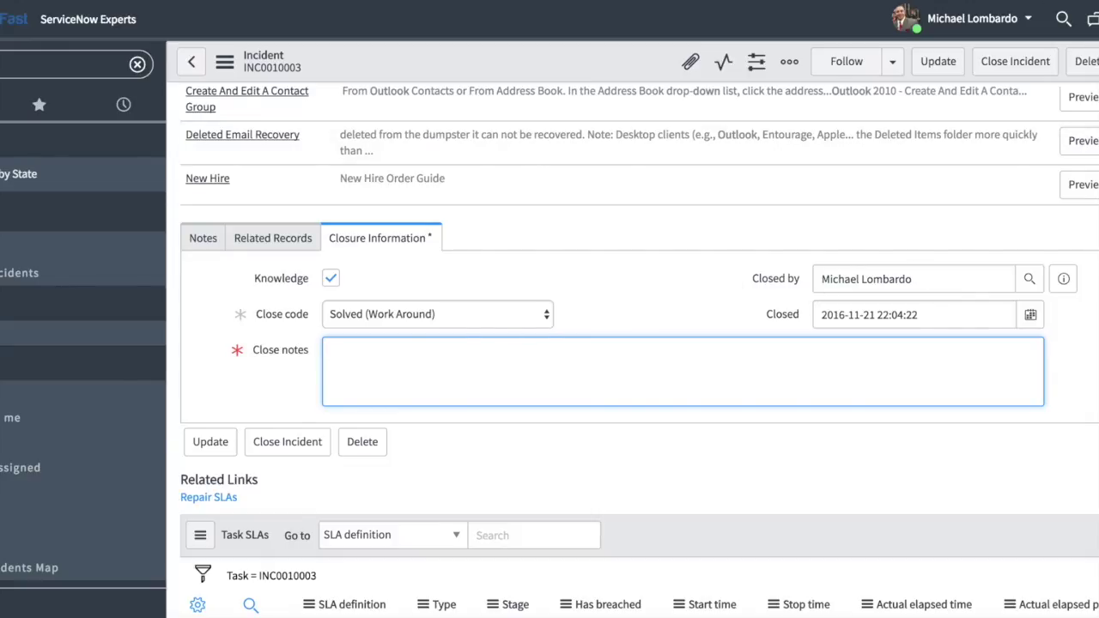
{"action": "left_click", "coordinate": [1057, 2]}
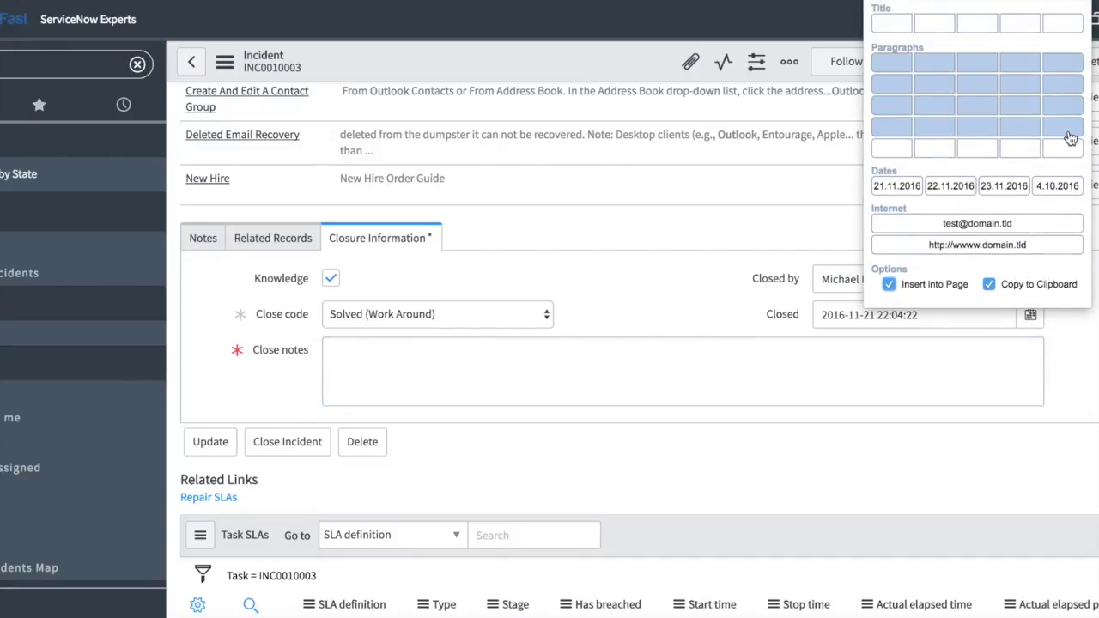
Insert Lorem ipsum placeholder paragraphs into Close notes, leaving Knowledge ticked.
{"action": "left_click", "coordinate": [1070, 131]}
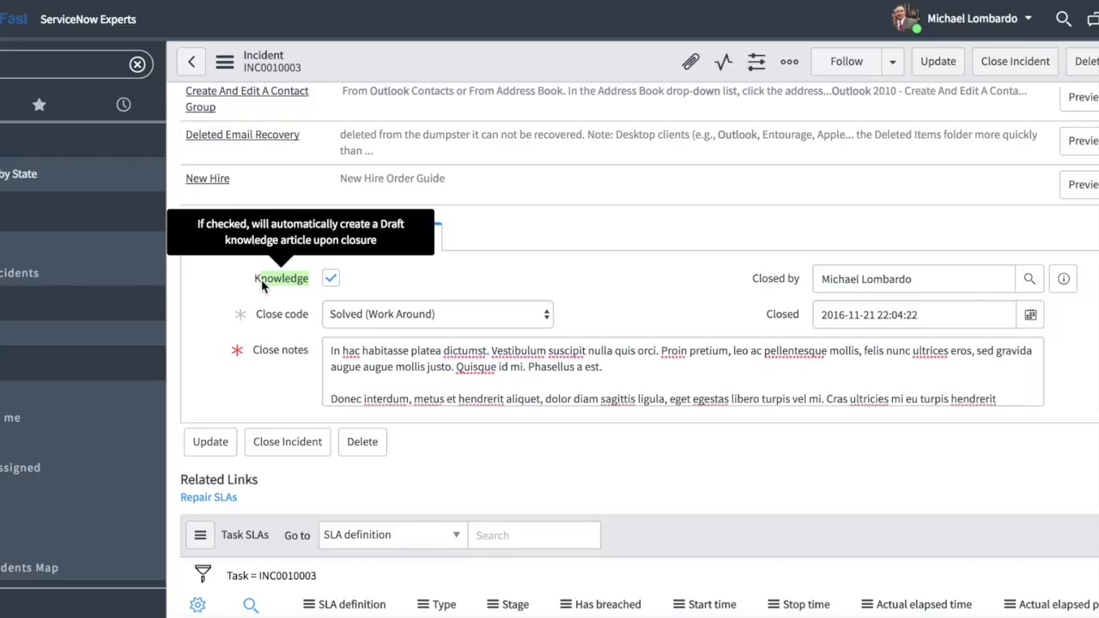
{"action": "mouse_move", "coordinate": [280, 284]}
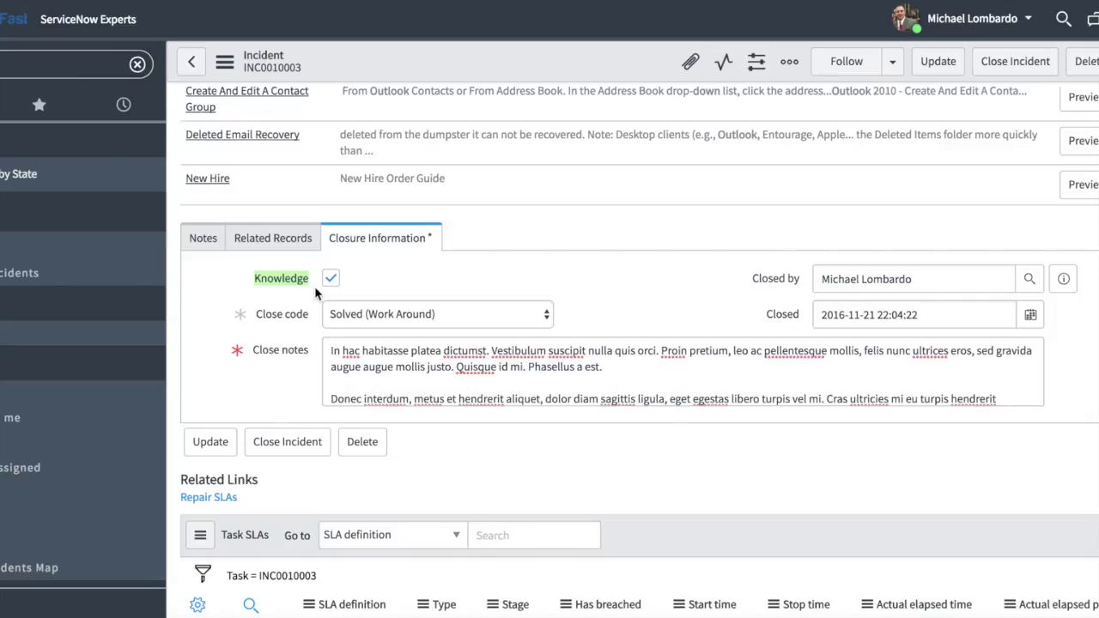
Close INC0010003 and confirm the knowledge article KB0010011 banner on the incident list.
{"action": "scroll", "coordinate": [1031, 219], "scroll_direction": "up", "scroll_amount": 5}
{"action": "left_click", "coordinate": [1015, 61]}
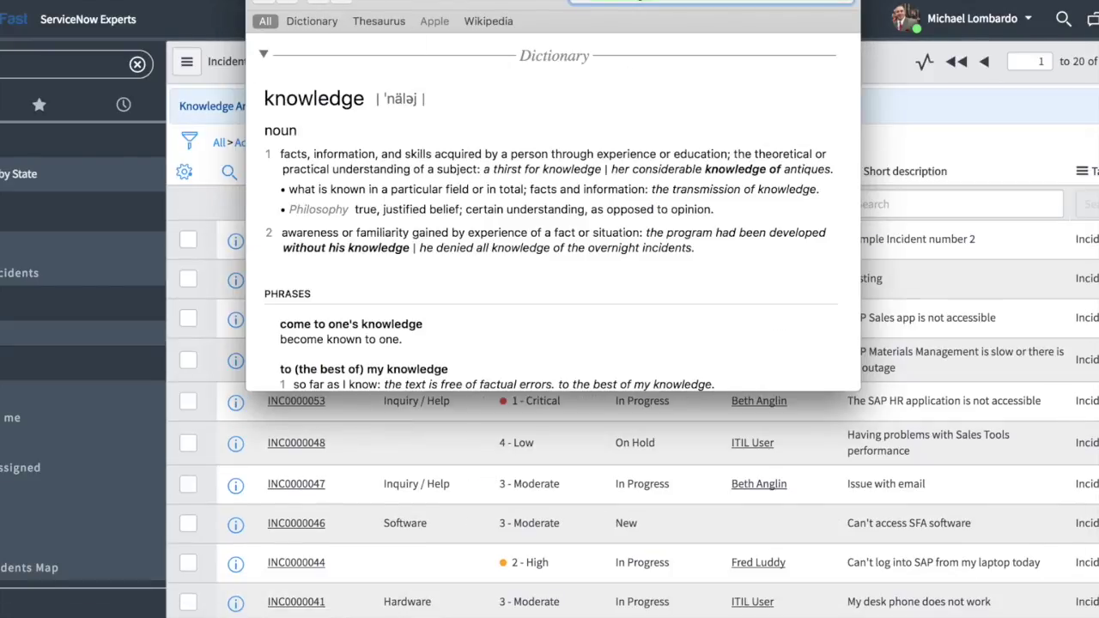
{"action": "key", "text": "Escape"}
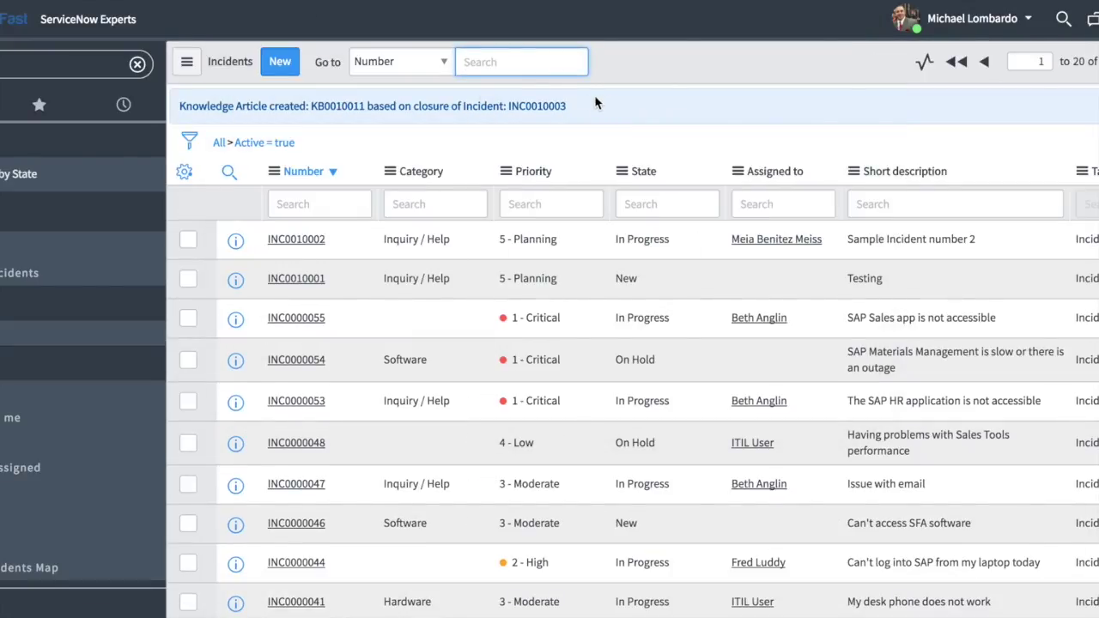
{"action": "left_click_drag", "start_coordinate": [613, 105], "coordinate": [192, 112]}
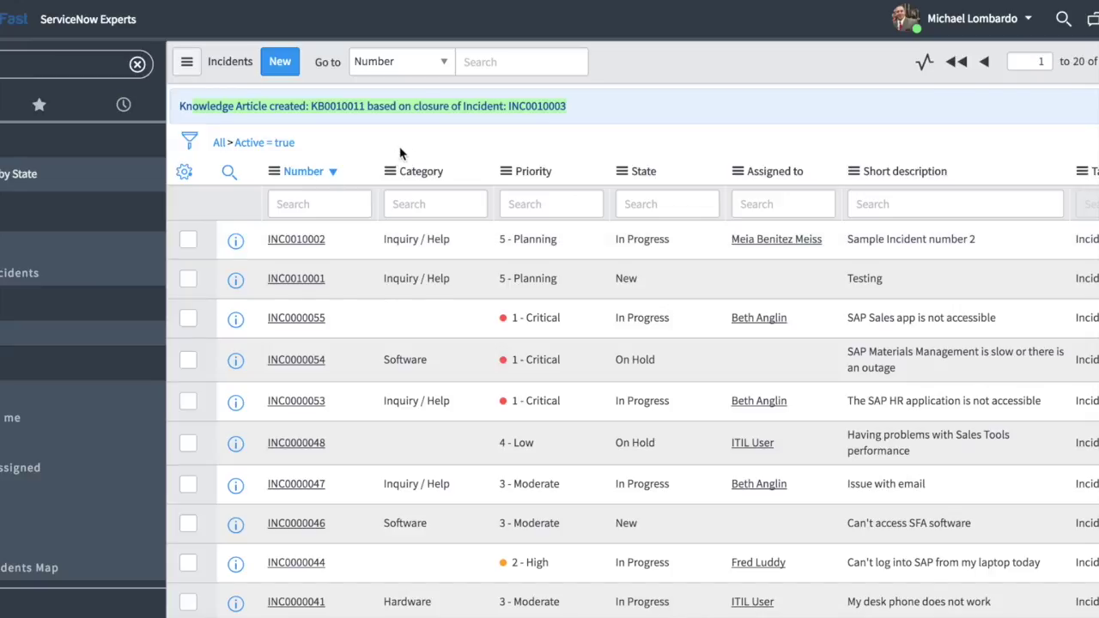
{"action": "left_click", "coordinate": [357, 112]}
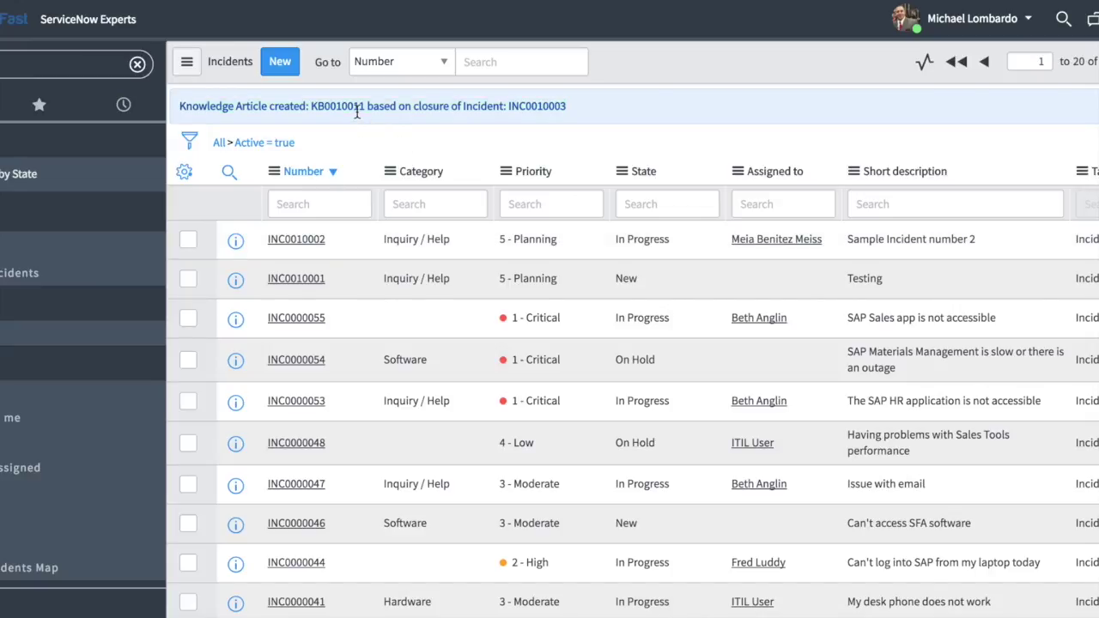